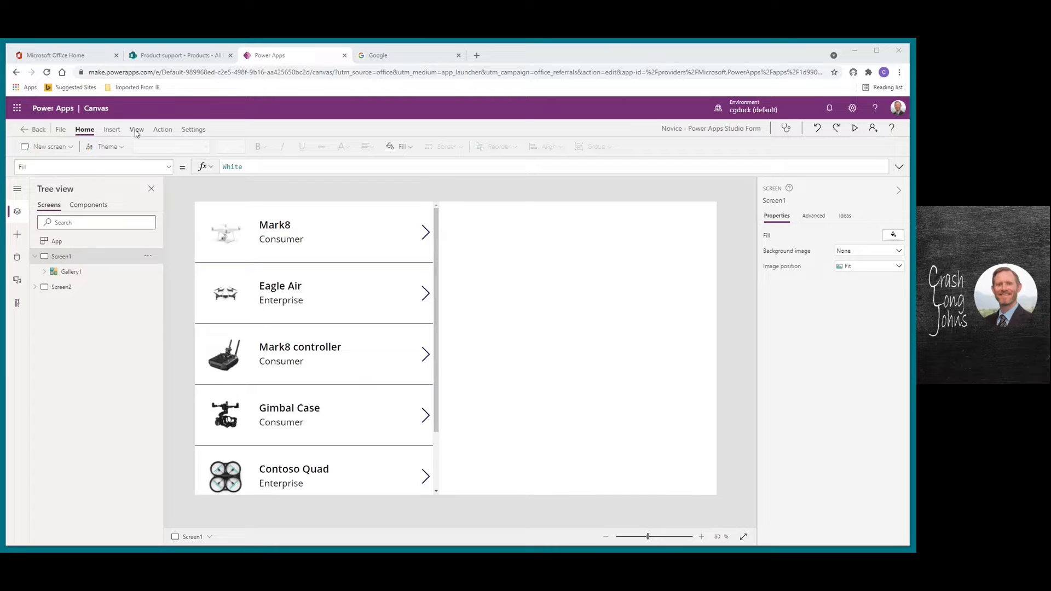
- Insert an edit form connected to the Products data source and fit it beside the gallery at a width of about 712
click(113, 130)
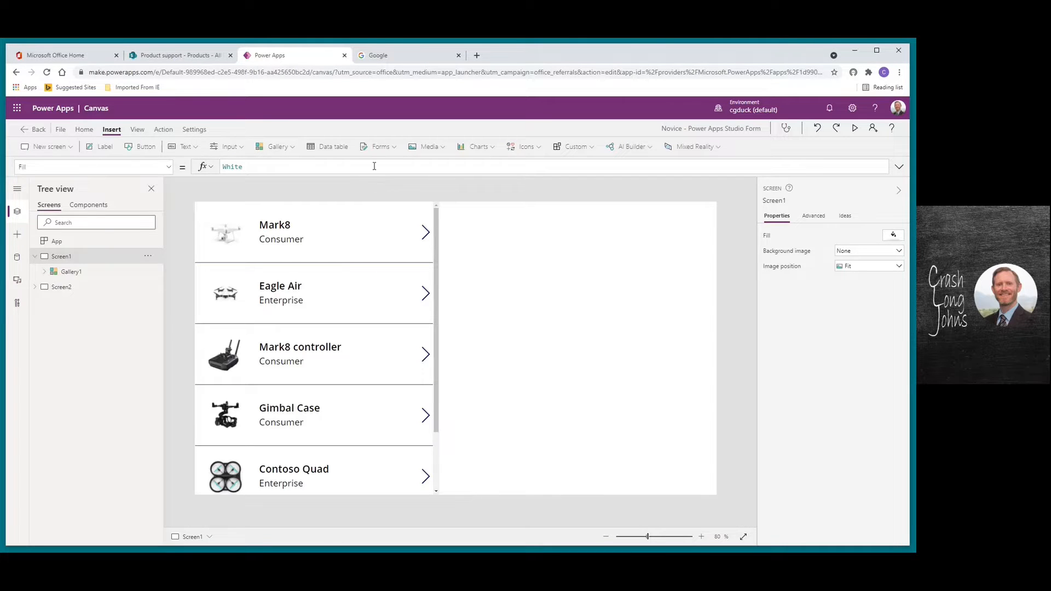
click(381, 145)
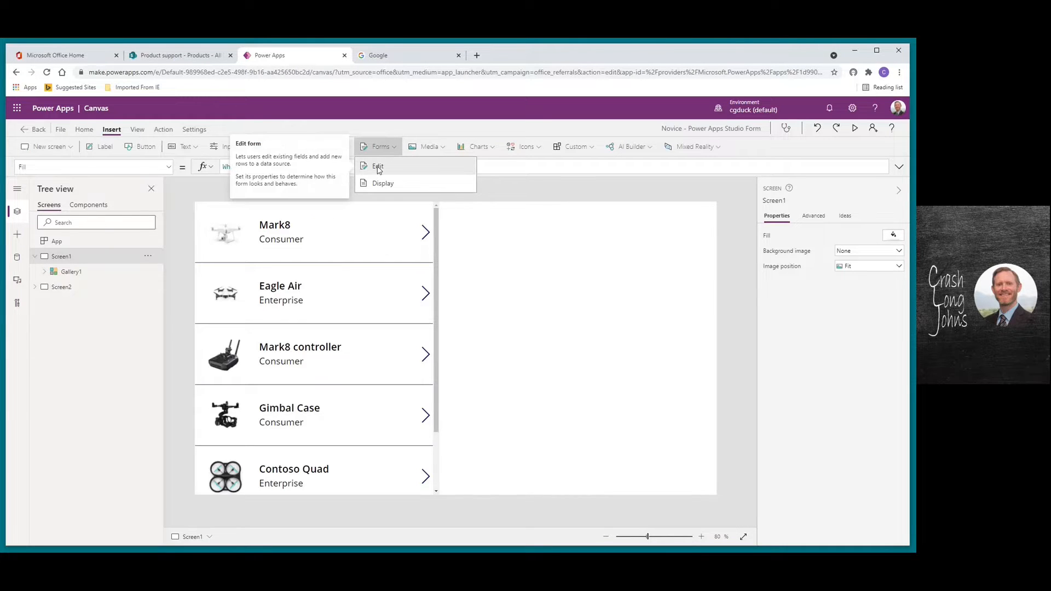
click(377, 167)
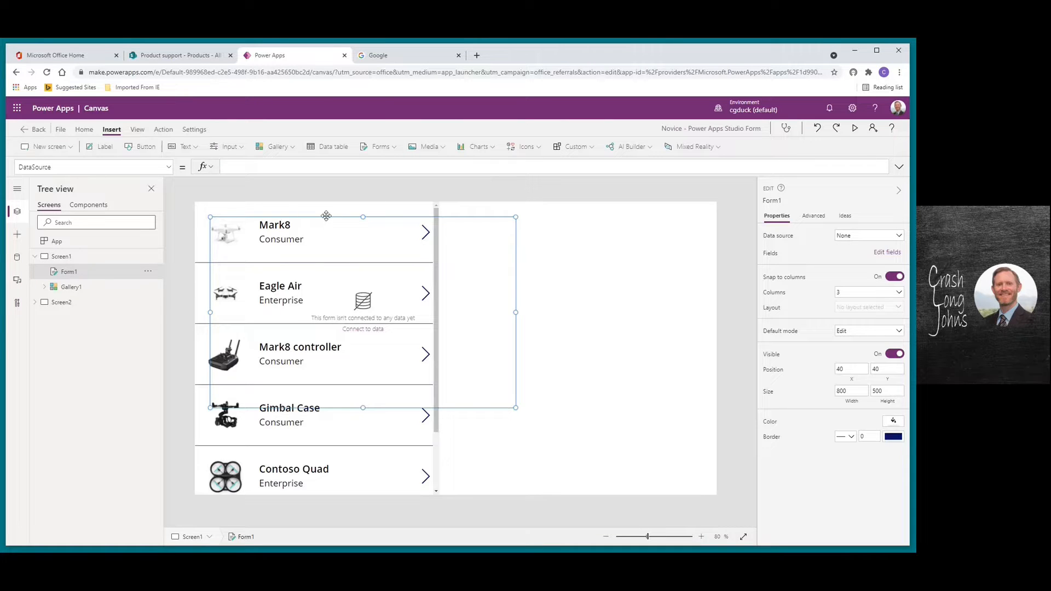
drag(483, 214, 558, 200)
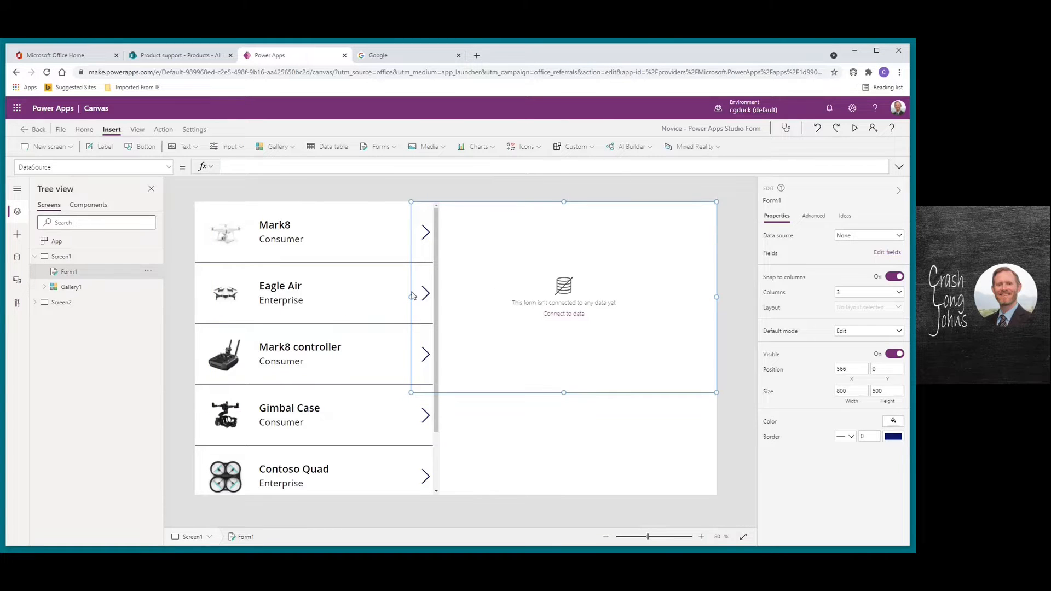
drag(411, 296, 444, 296)
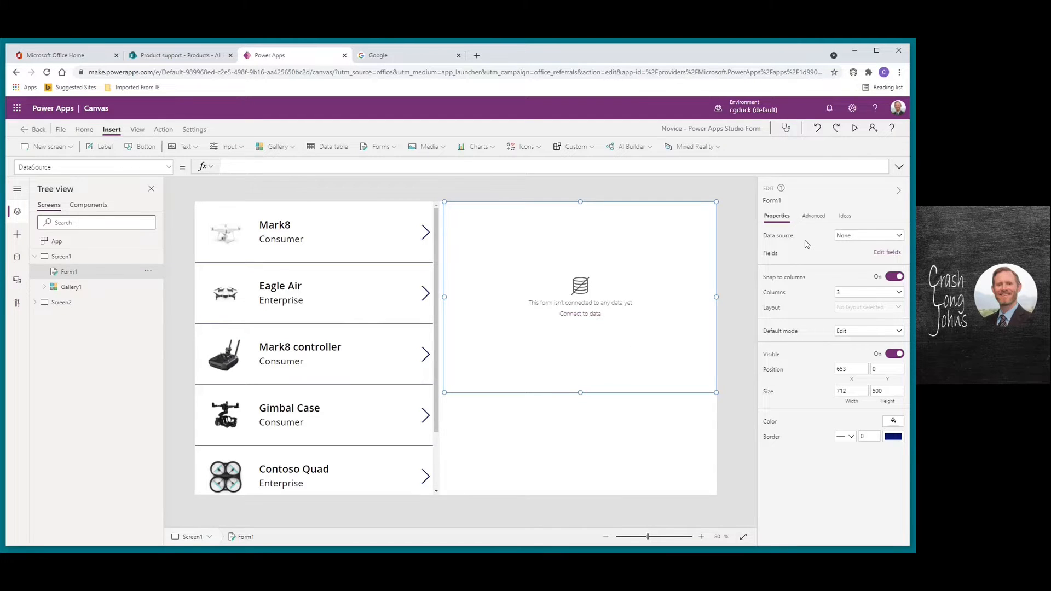
click(863, 239)
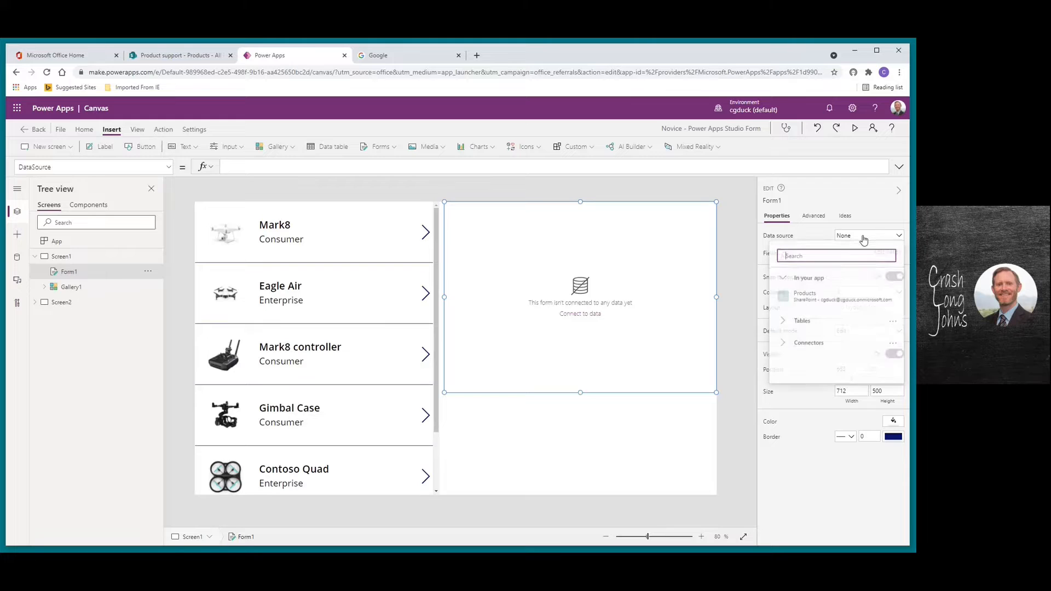
click(814, 298)
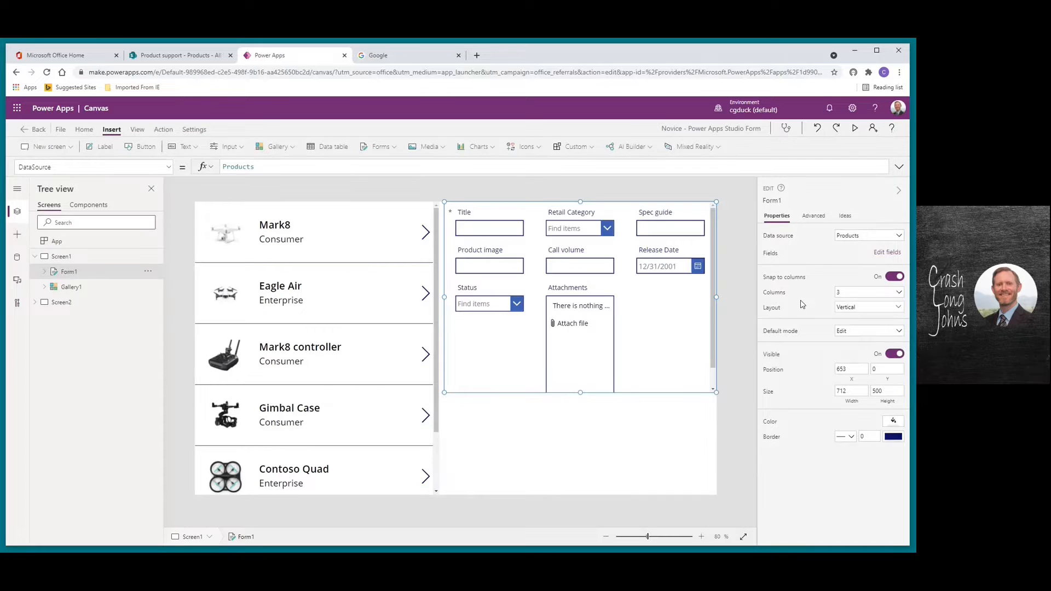
- Delete the Attachments and Product image cards from the form and reduce the form's height to about 357
click(585, 342)
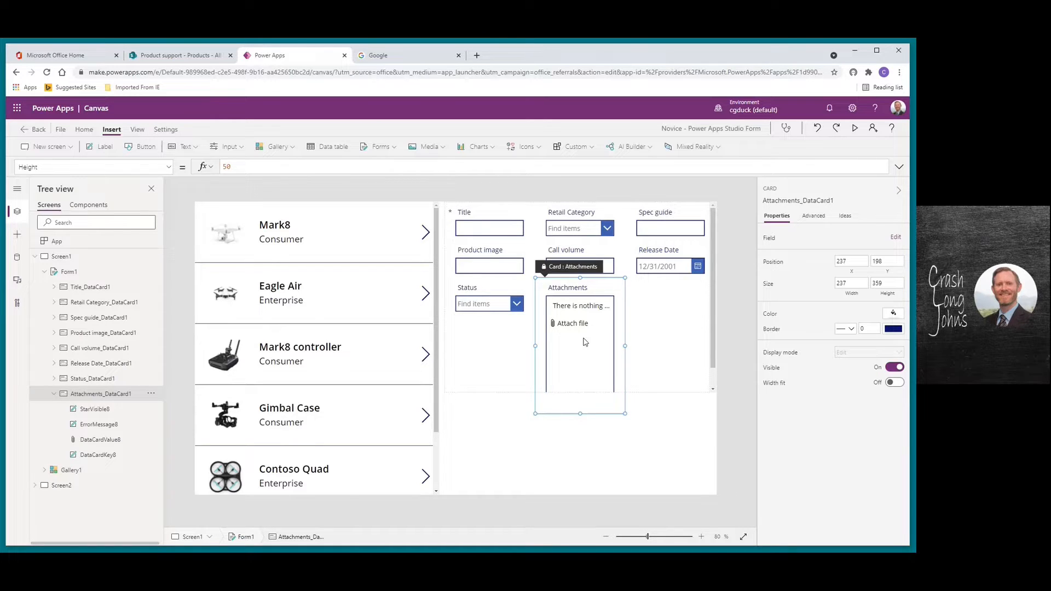
key(Delete)
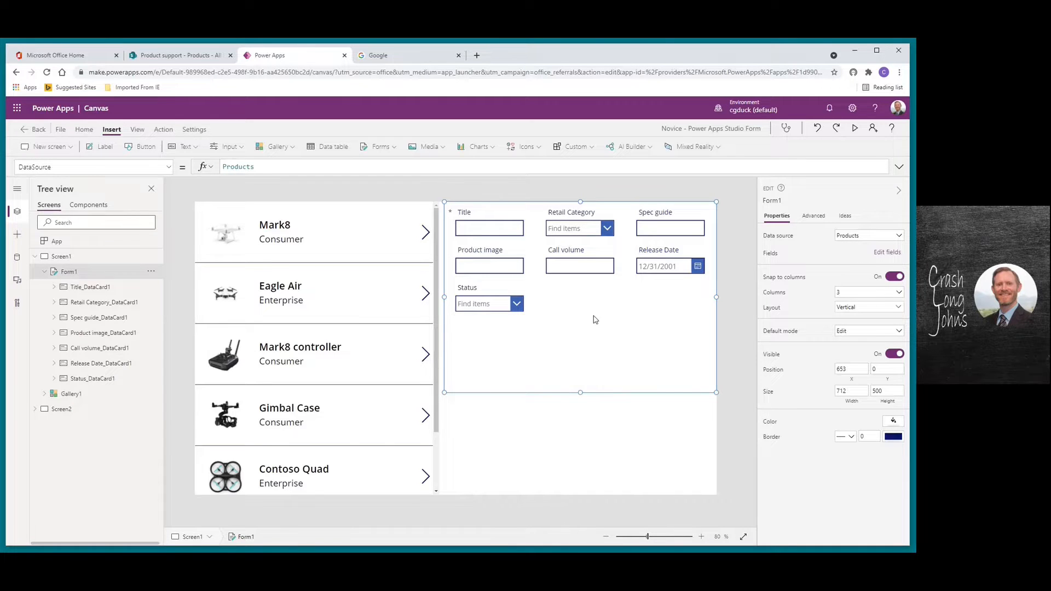
click(502, 269)
key(Delete)
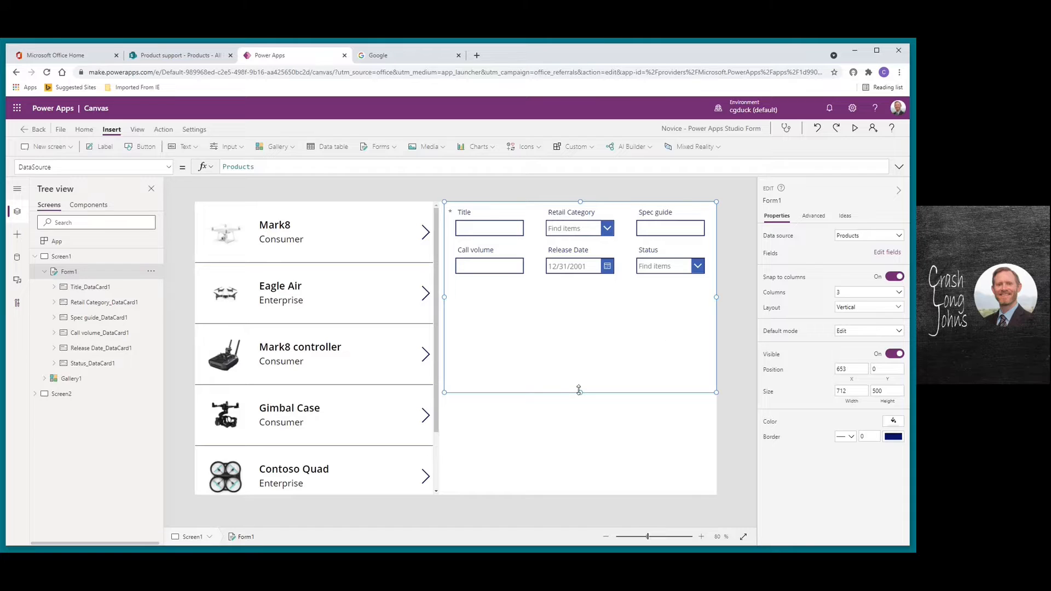
drag(580, 390, 590, 340)
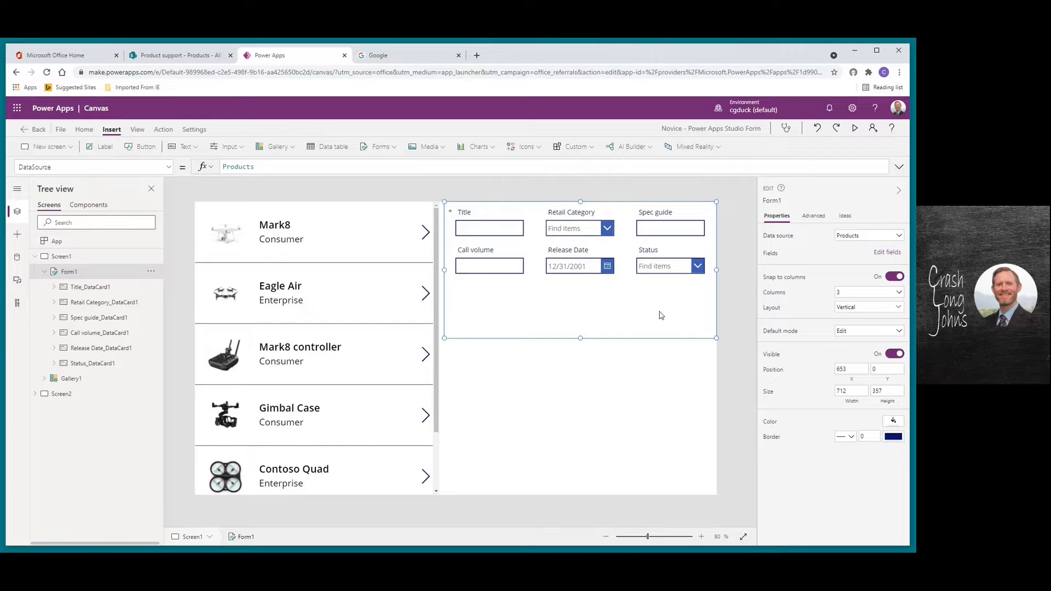
- Preview the app to check the new form, and return to the editor
click(856, 129)
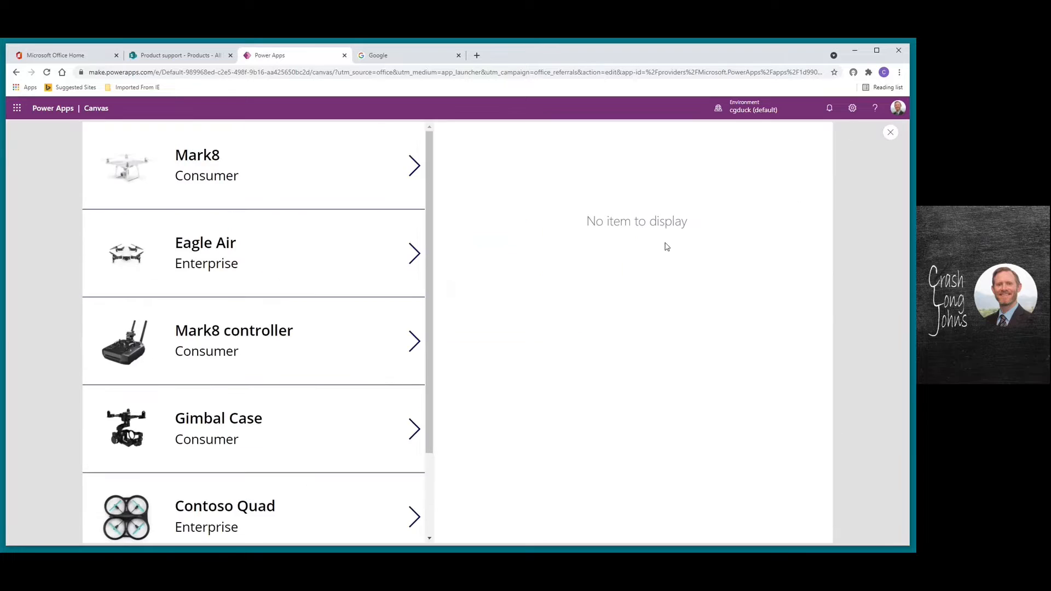
click(891, 133)
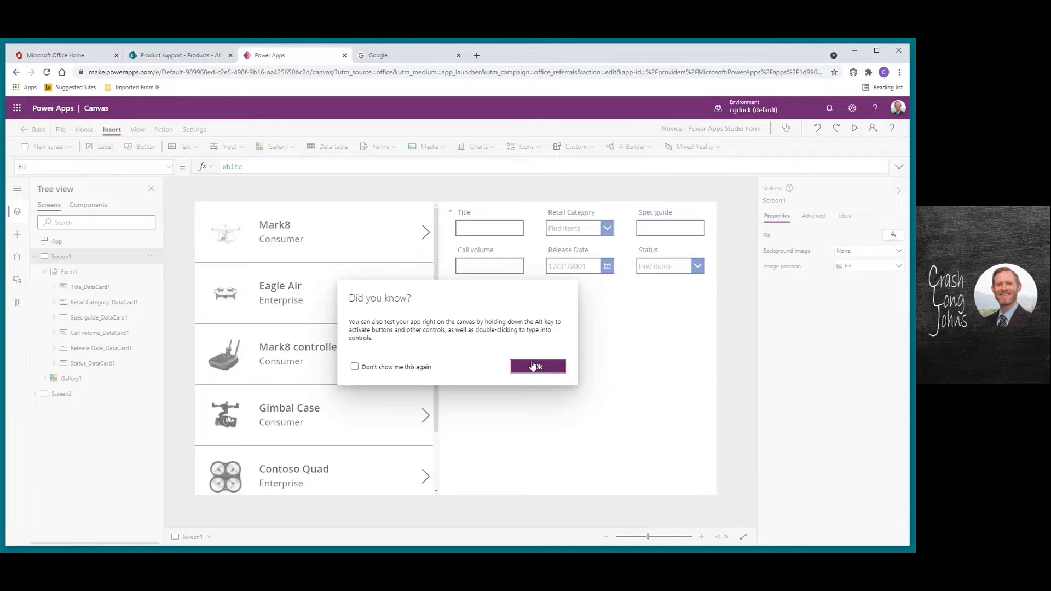
click(532, 367)
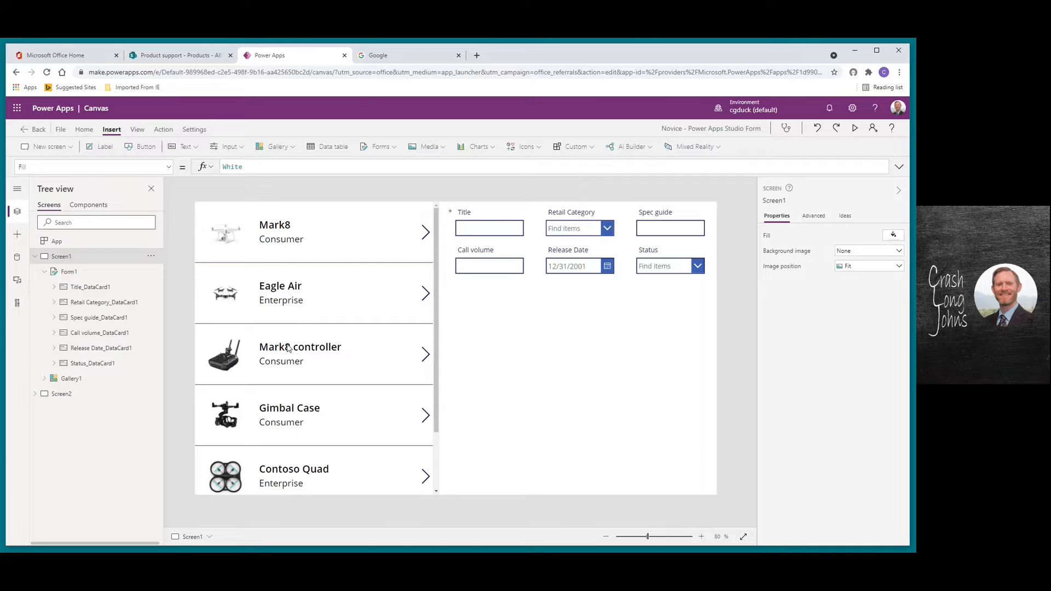
- Replace the OnSelect formula of the gallery's arrow icon with Set(varItem,ThisItem)
click(432, 241)
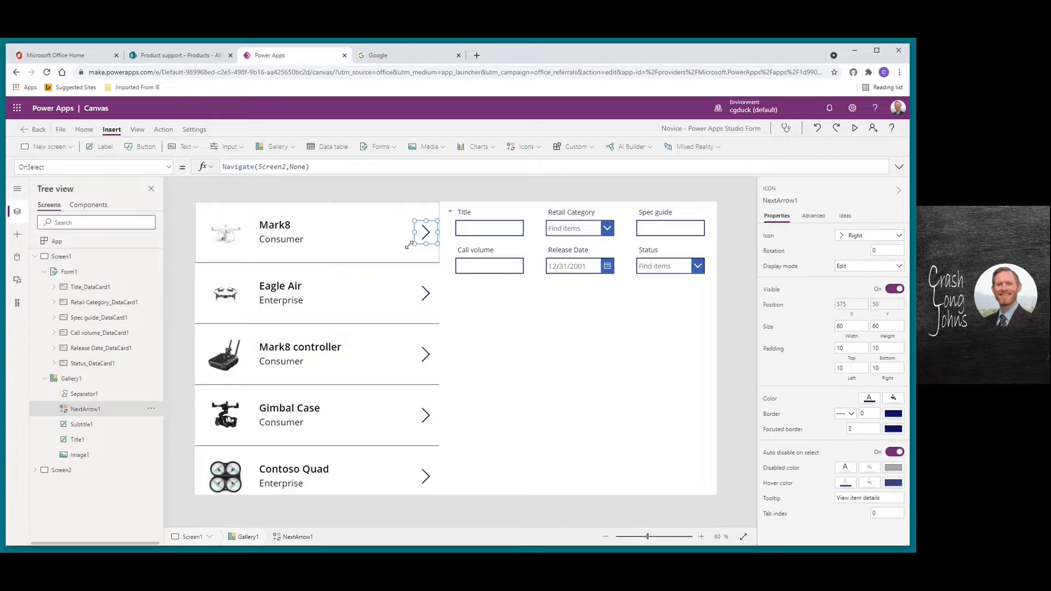
click(371, 242)
click(374, 216)
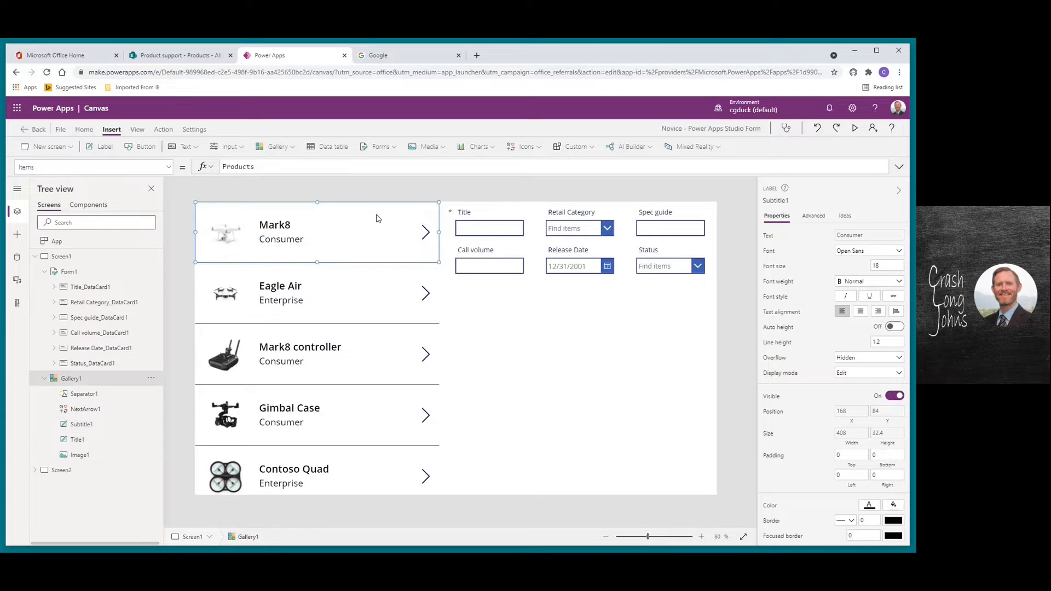
click(425, 233)
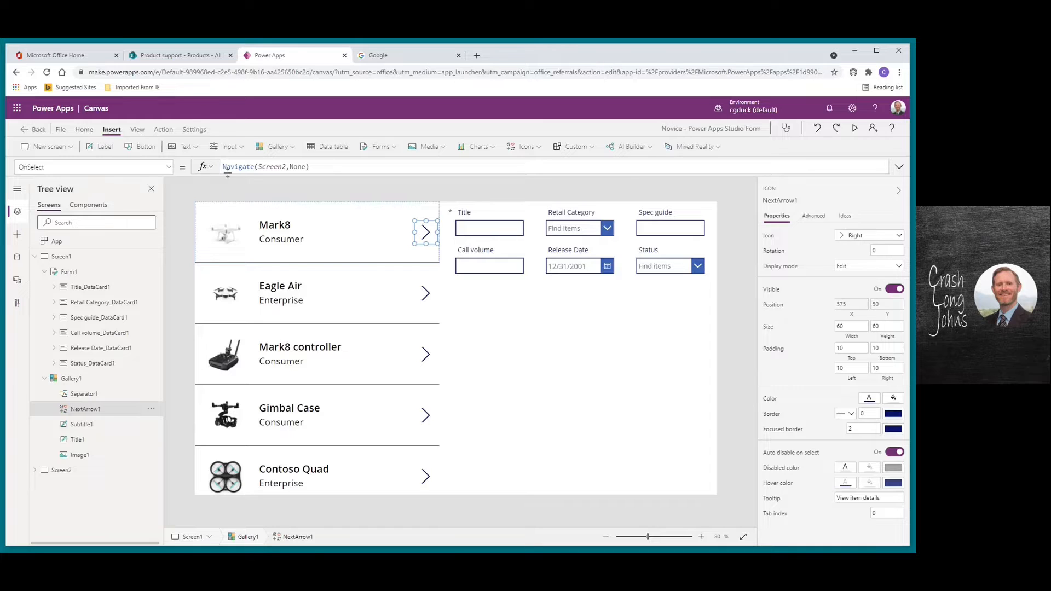
drag(225, 167, 393, 170)
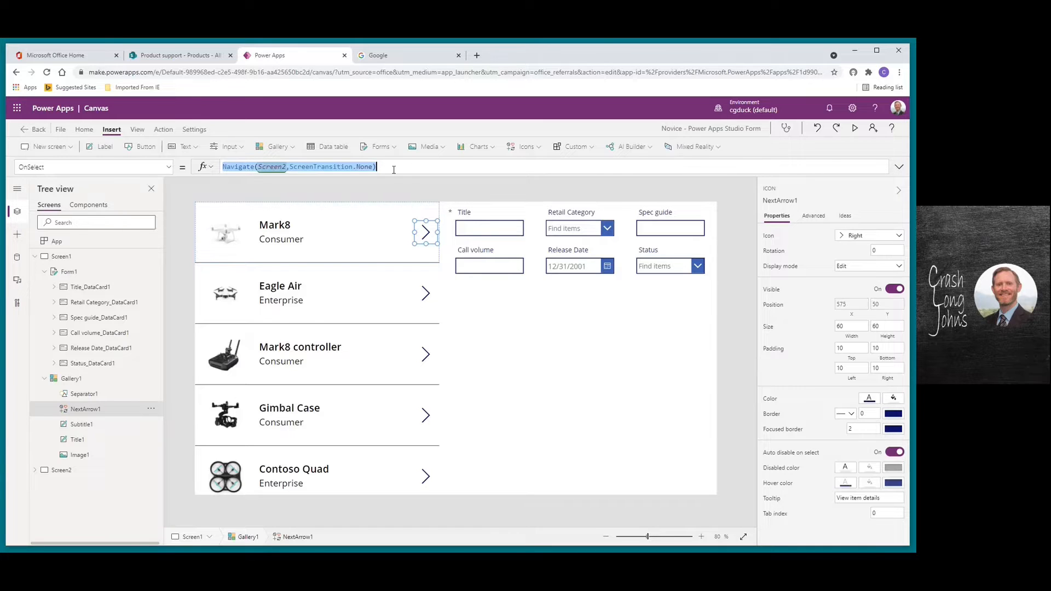
key(BackSpace)
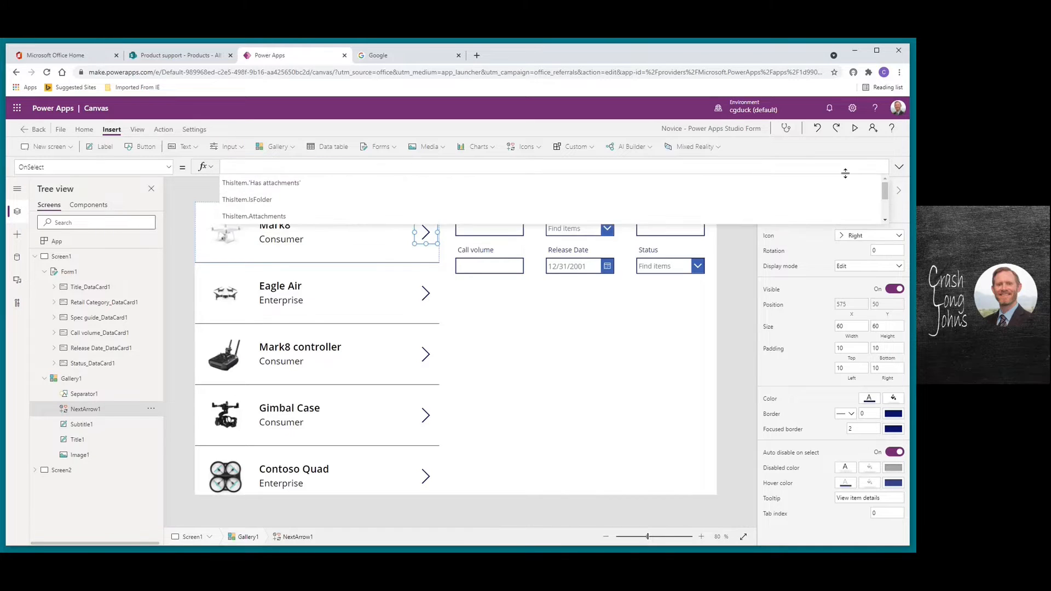
click(899, 167)
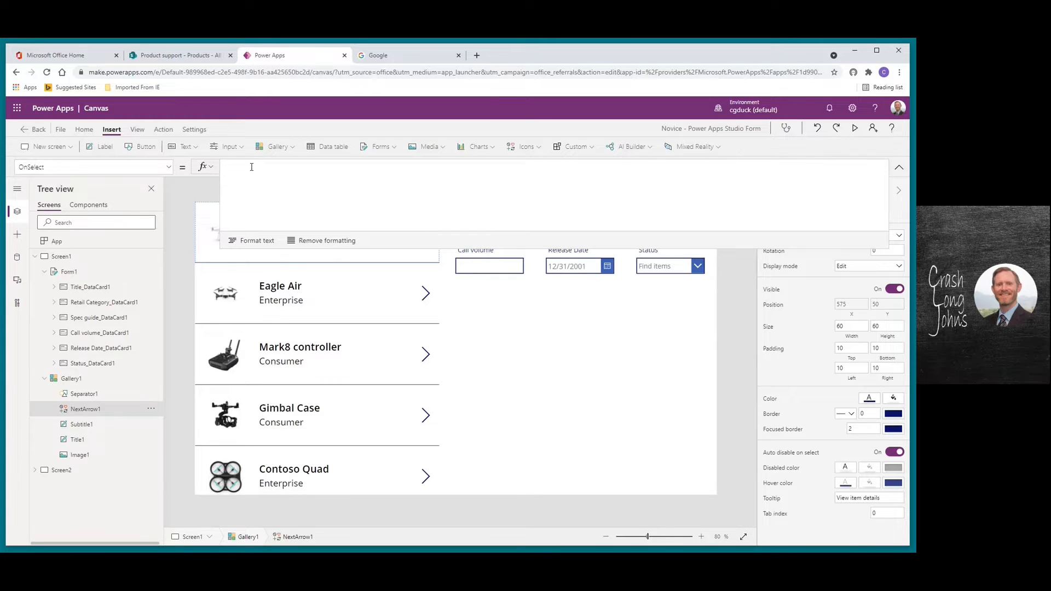
text(S)
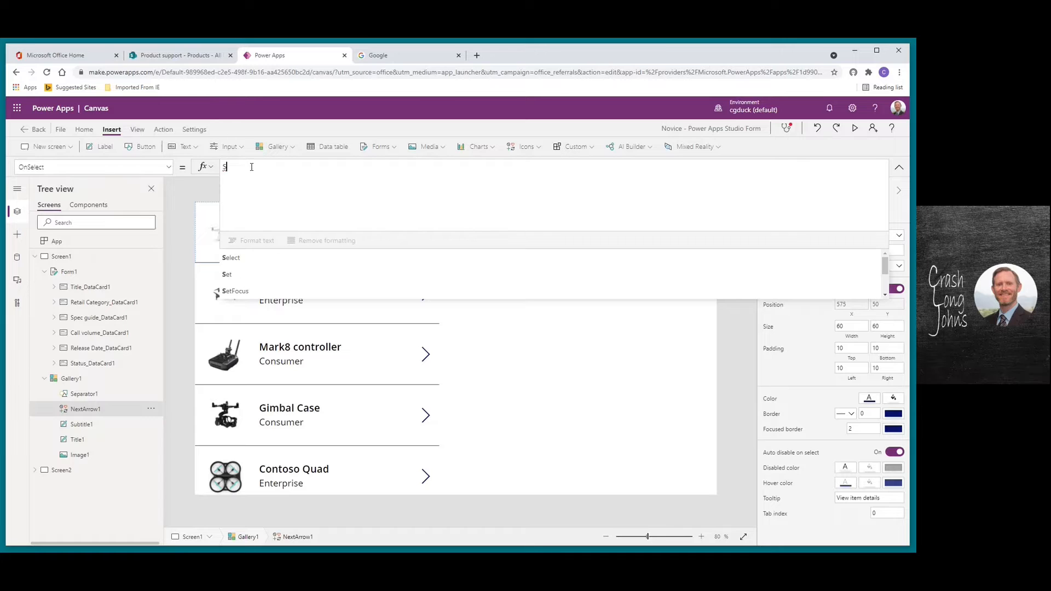
text(et()
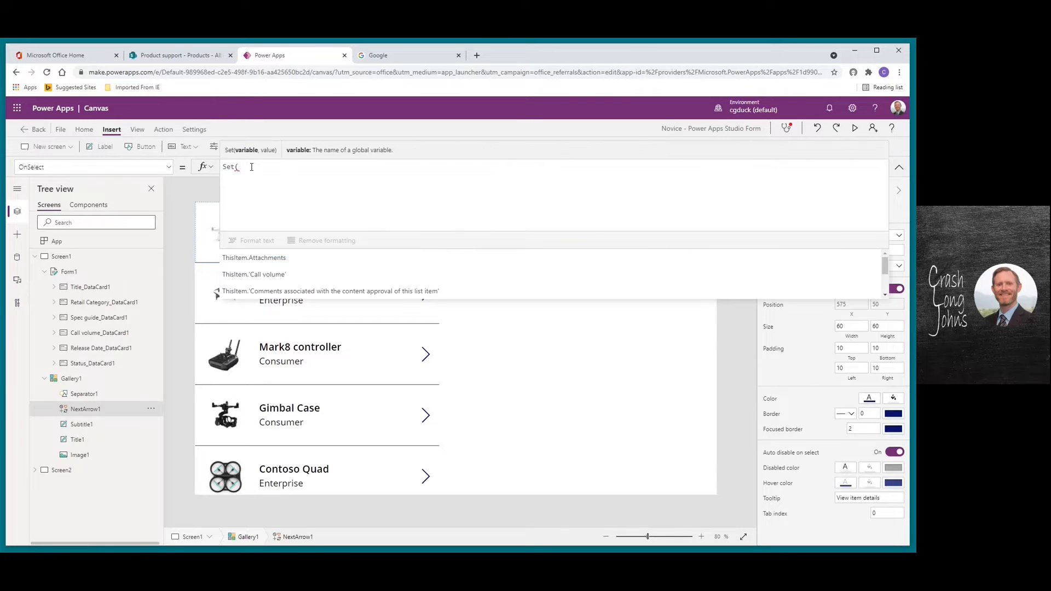
text(var)
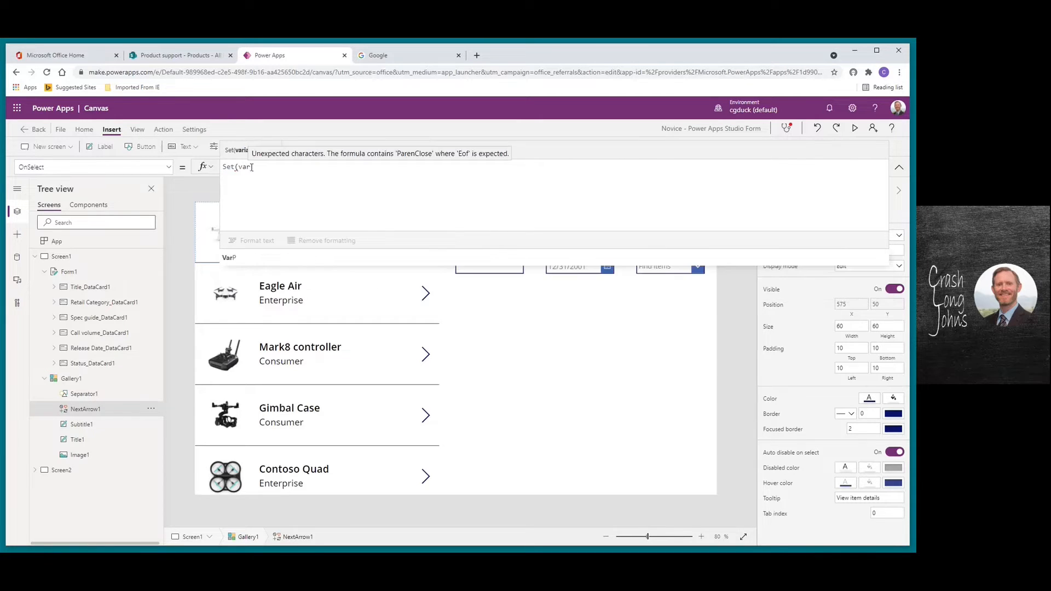
text(Item)
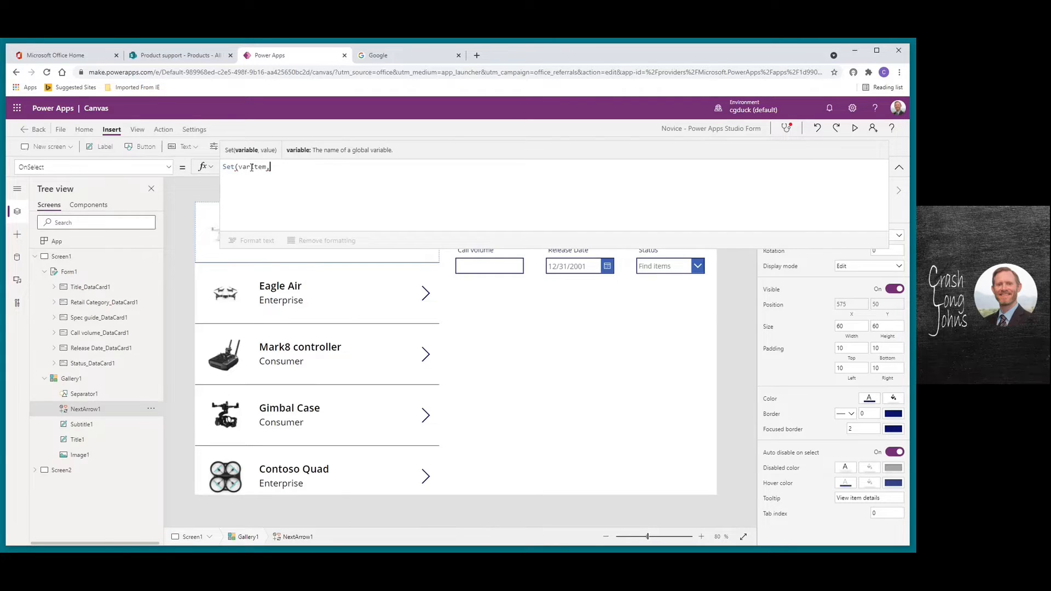
text(,Thi)
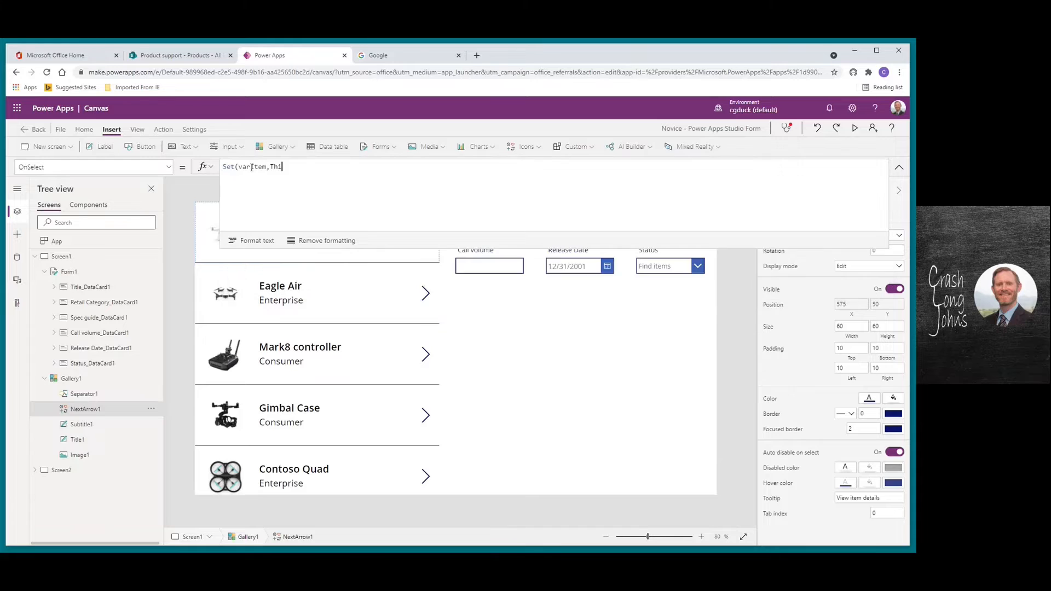
text(sItem))
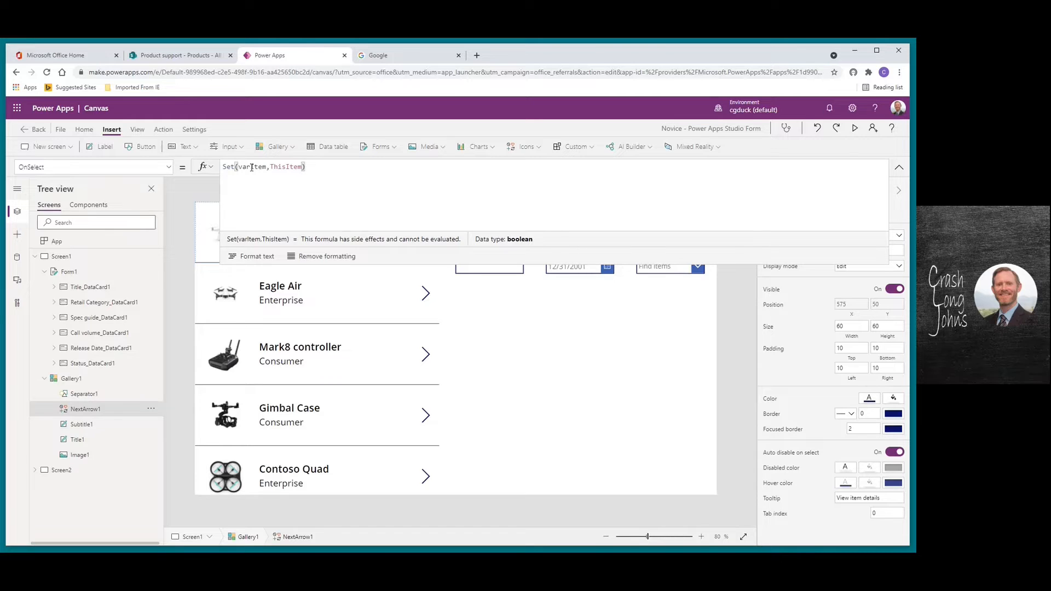
- Extend the arrow icon's OnSelect formula with a second statement on a new line, ViewForm(Form1)
text(;)
key(shift+Return)
text(view)
key(Tab)
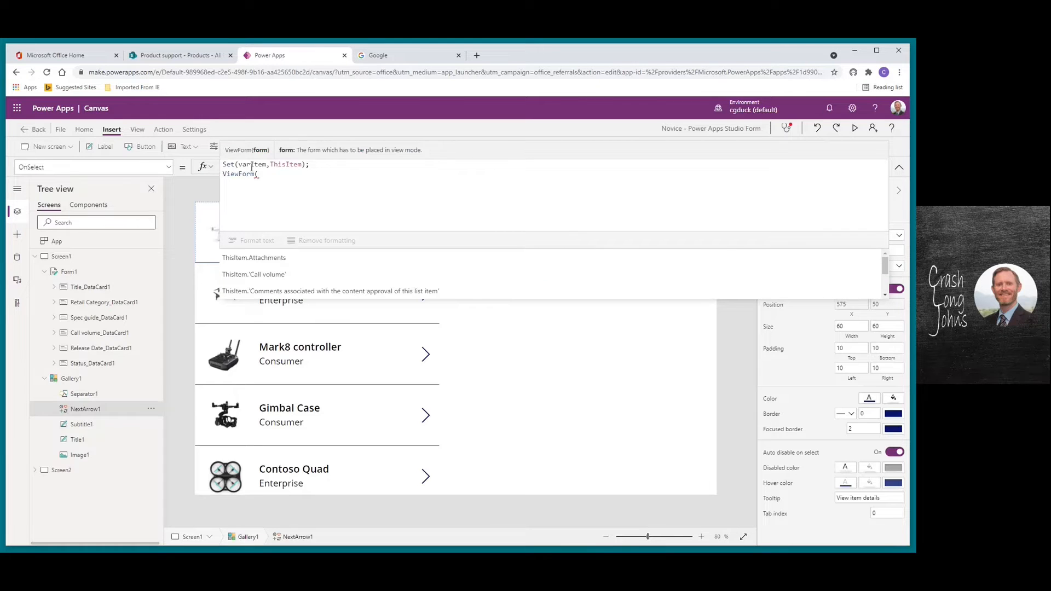
text(form)
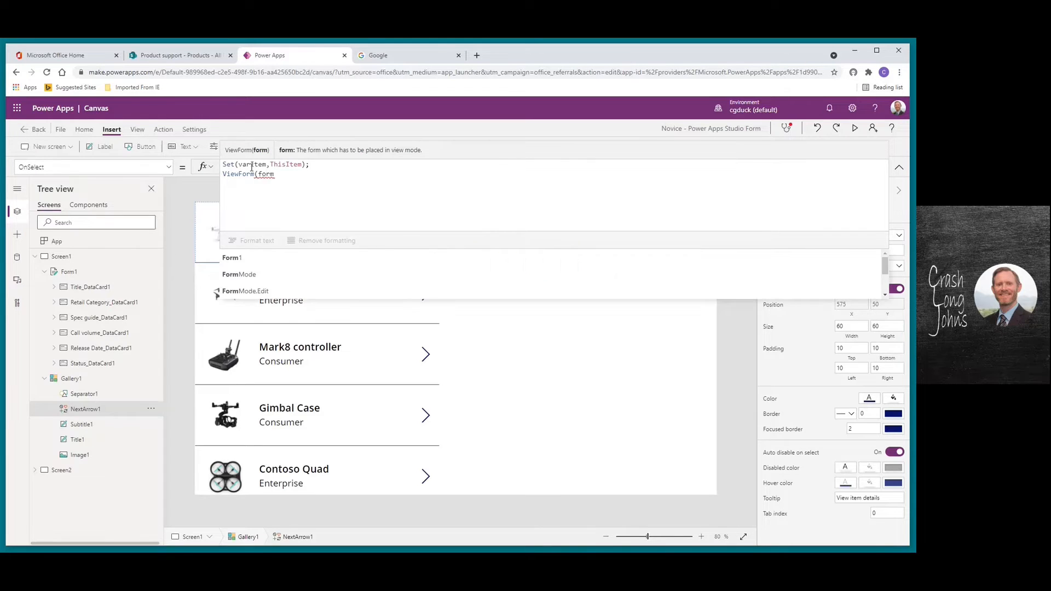
key(Tab)
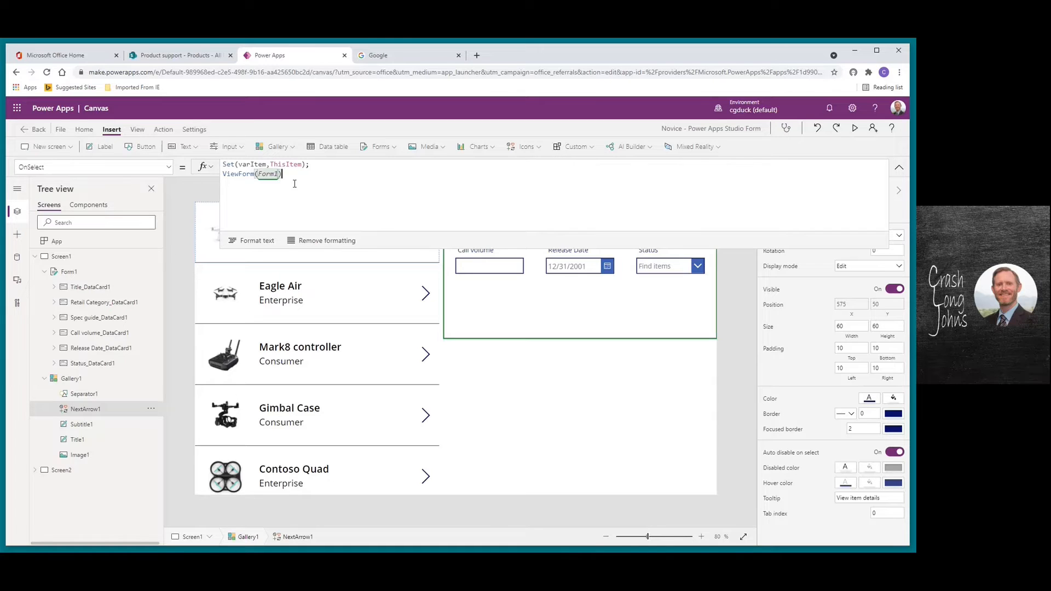
click(899, 168)
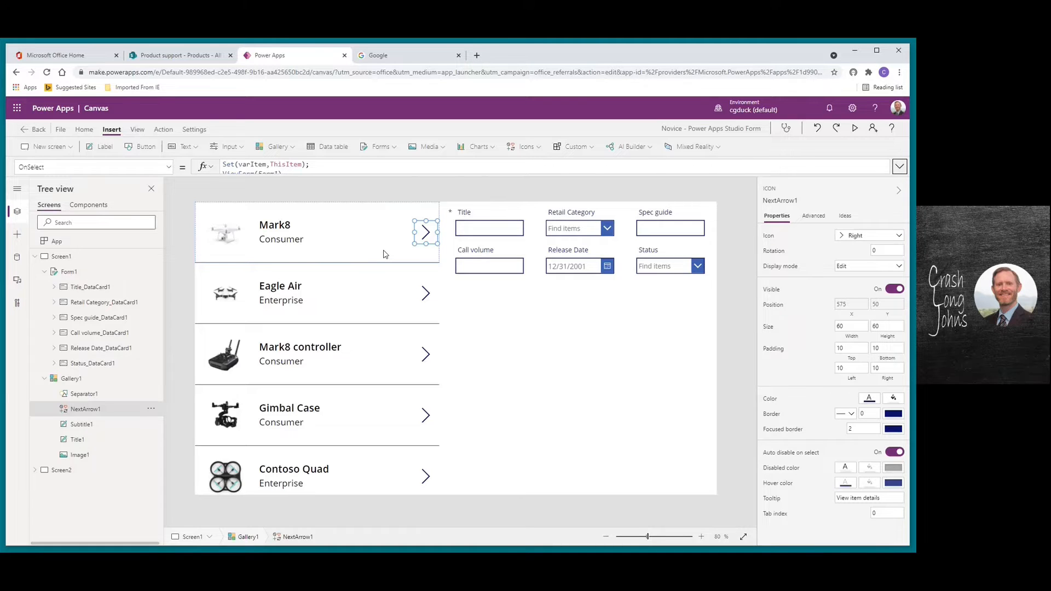
- Set the Item property of Form1 to varItem
click(702, 304)
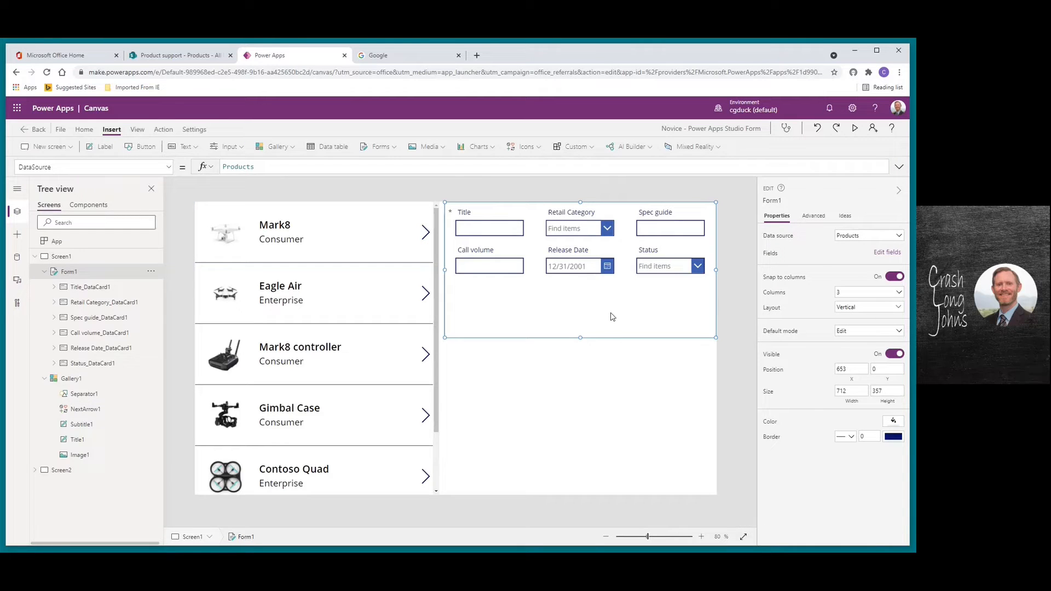
click(169, 167)
text(Item)
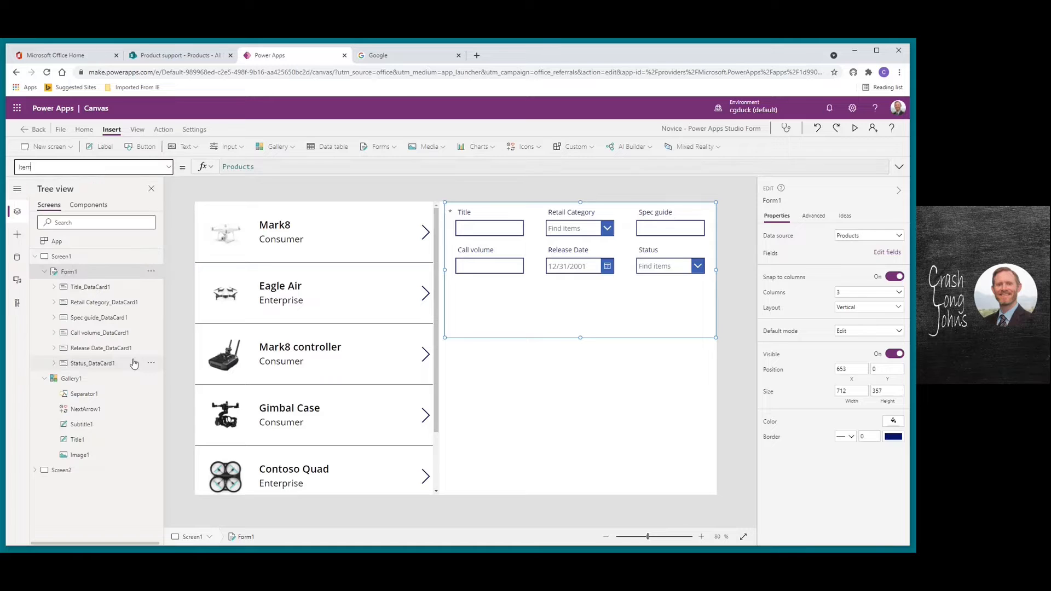
key(Return)
click(241, 167)
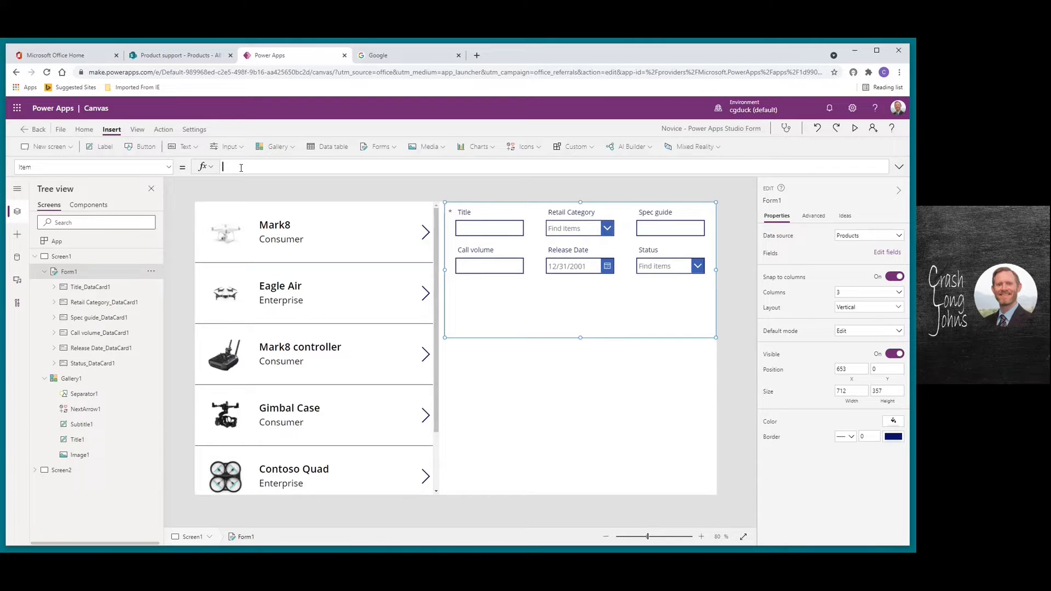
text(varItem)
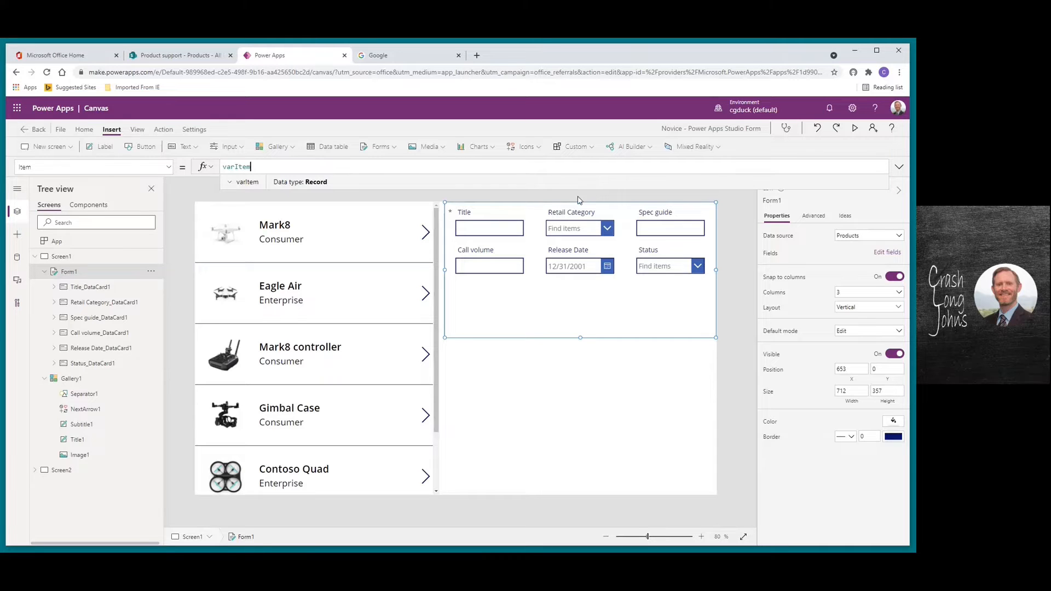
- Preview the app, check the form with the Mark8, Eagle Air, Contoso Quad and Mark8 controller items, and return to the editor
click(855, 131)
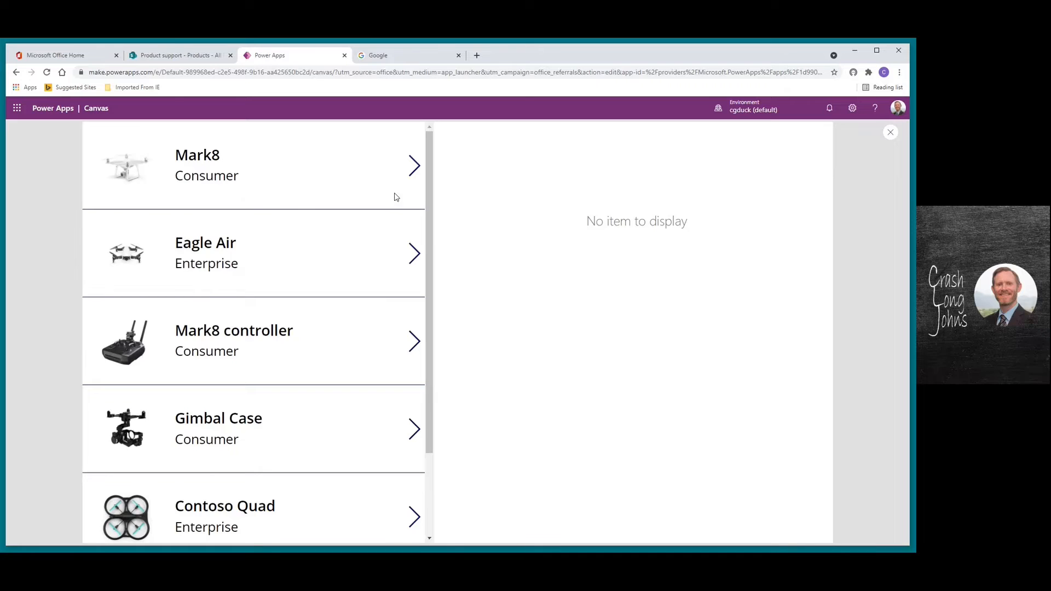
click(413, 175)
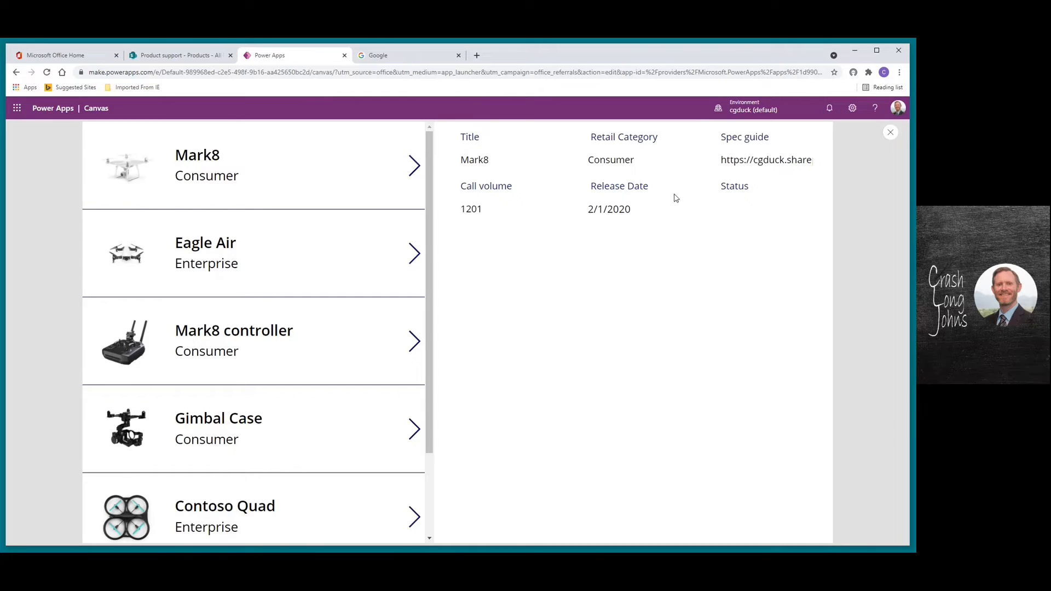
click(415, 261)
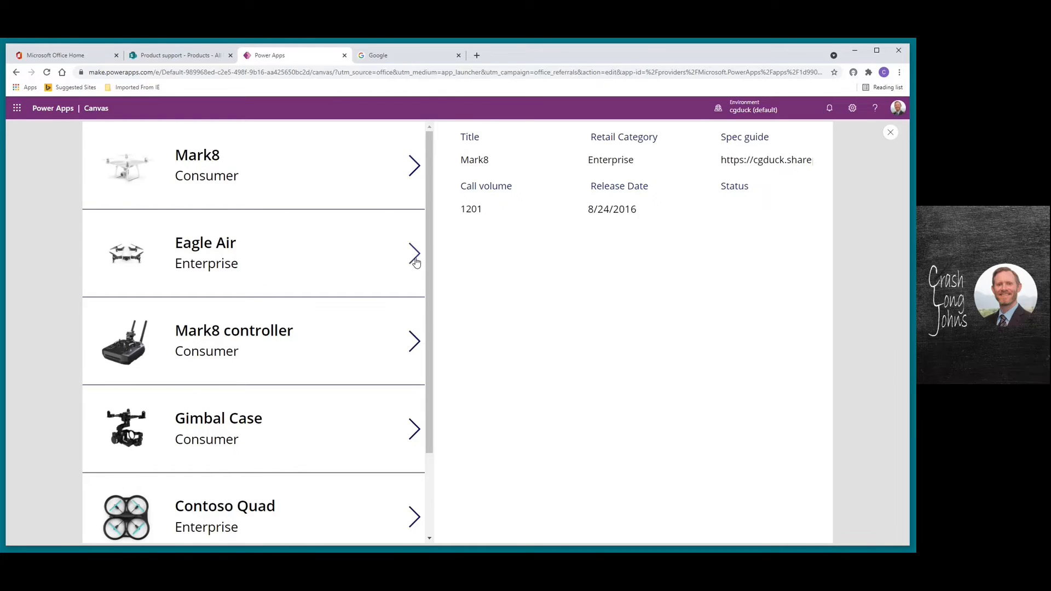
click(416, 515)
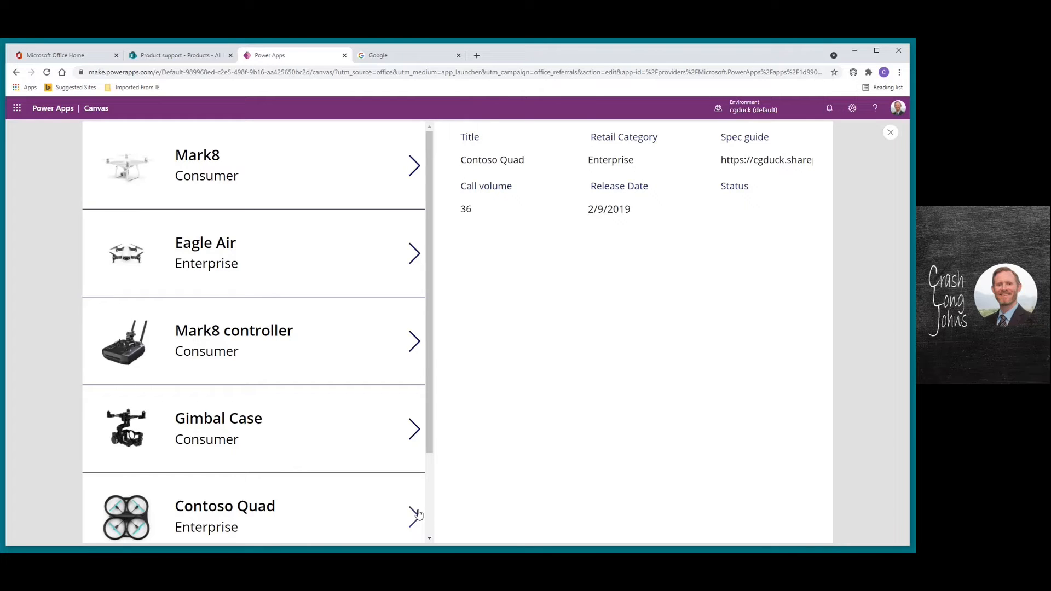
click(415, 341)
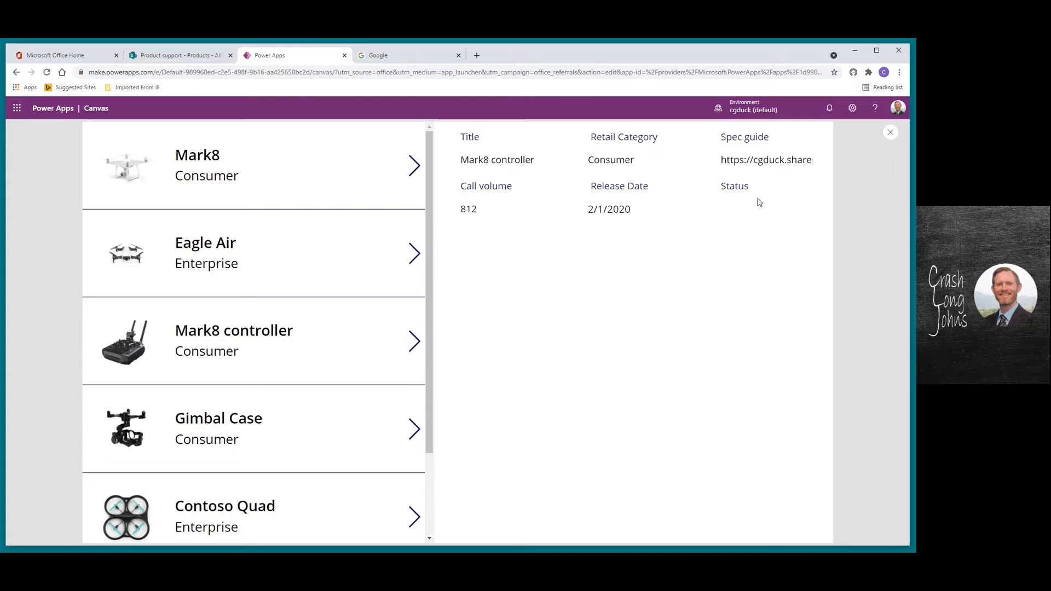
click(891, 132)
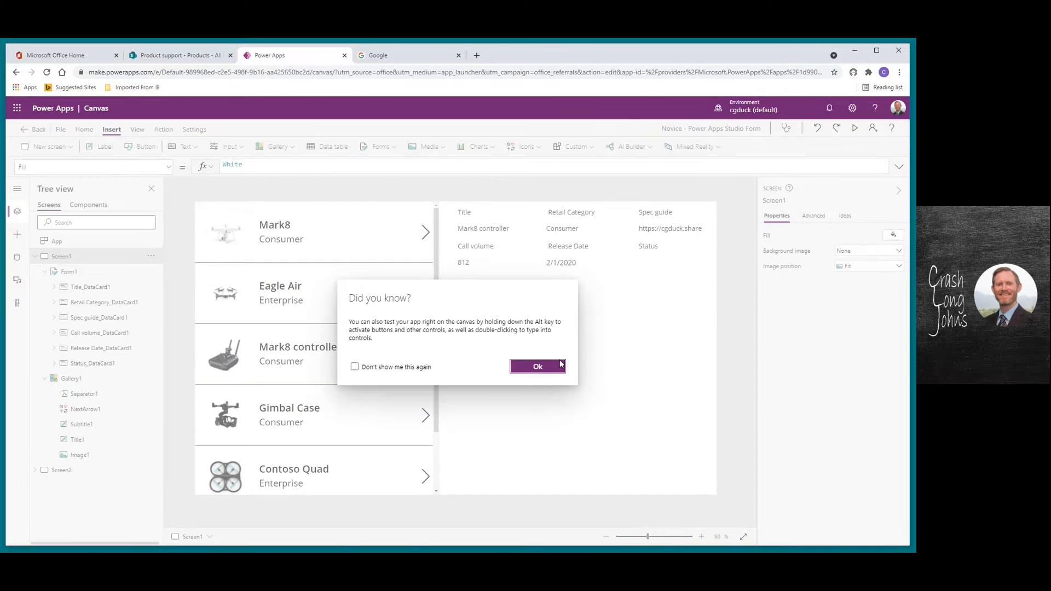
click(562, 364)
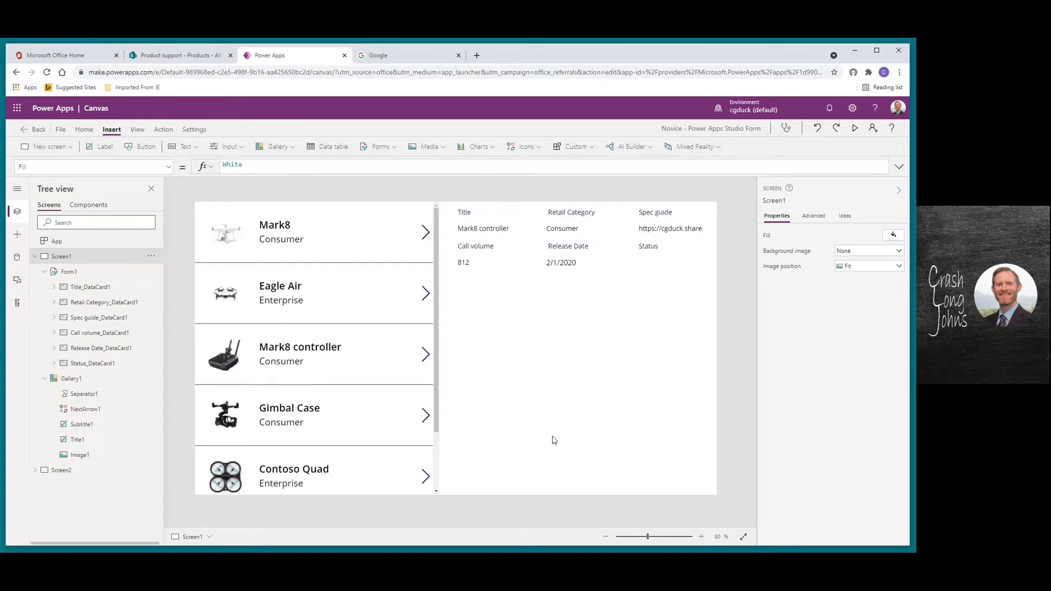
- Add a button below the form on Screen1 at about X 929, Y 616, with the text New Item
click(141, 147)
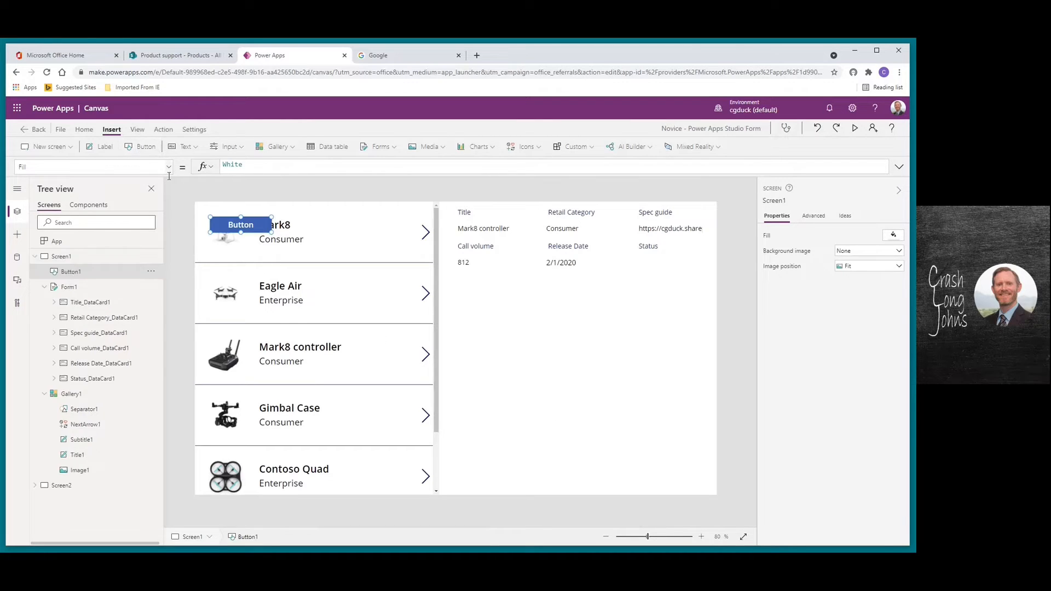
drag(256, 225, 593, 446)
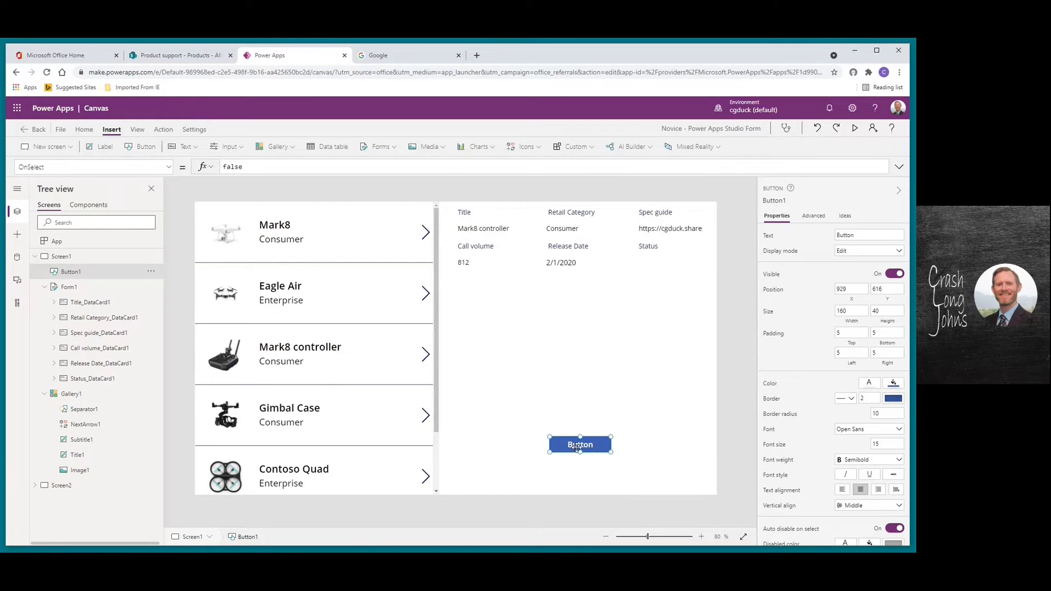
drag(867, 235, 771, 244)
text(New Item)
click(821, 253)
- Insert an edit form on Screen2, place it at about X 272, Y 112, and connect it to the Products data source
click(56, 489)
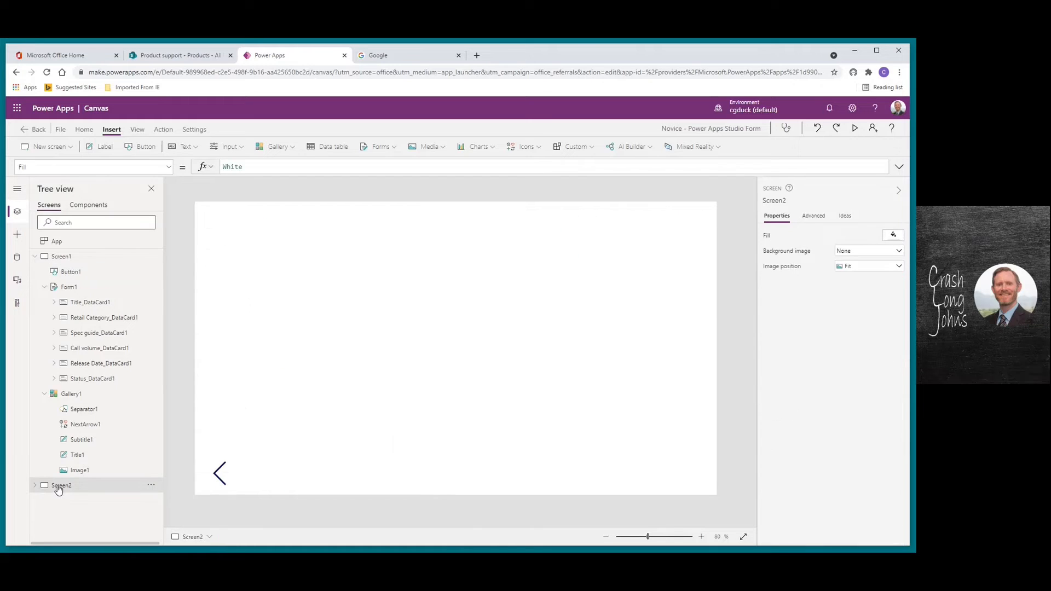
click(377, 146)
click(377, 169)
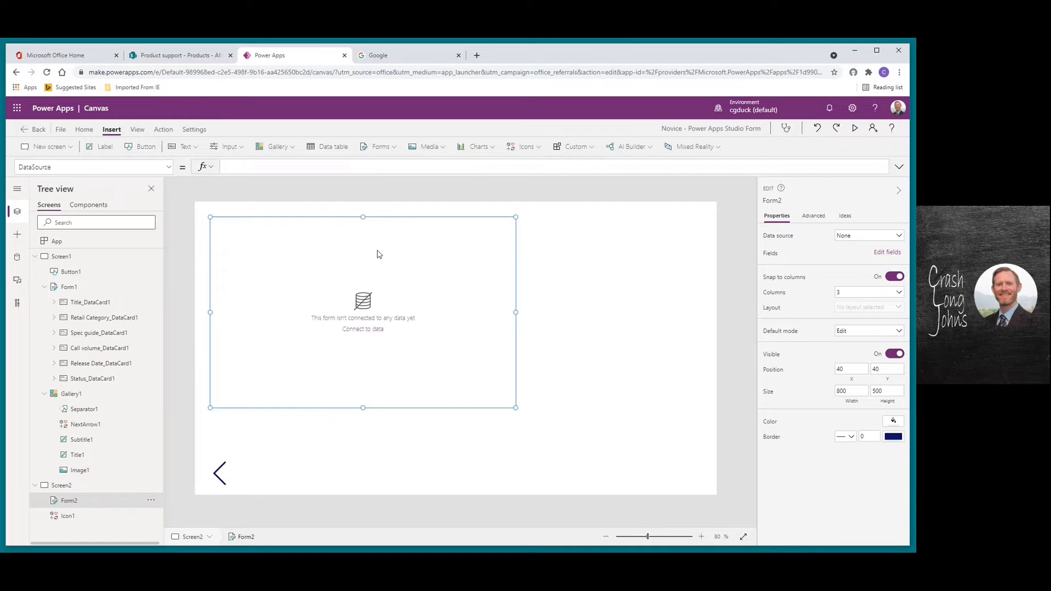
drag(394, 217, 482, 244)
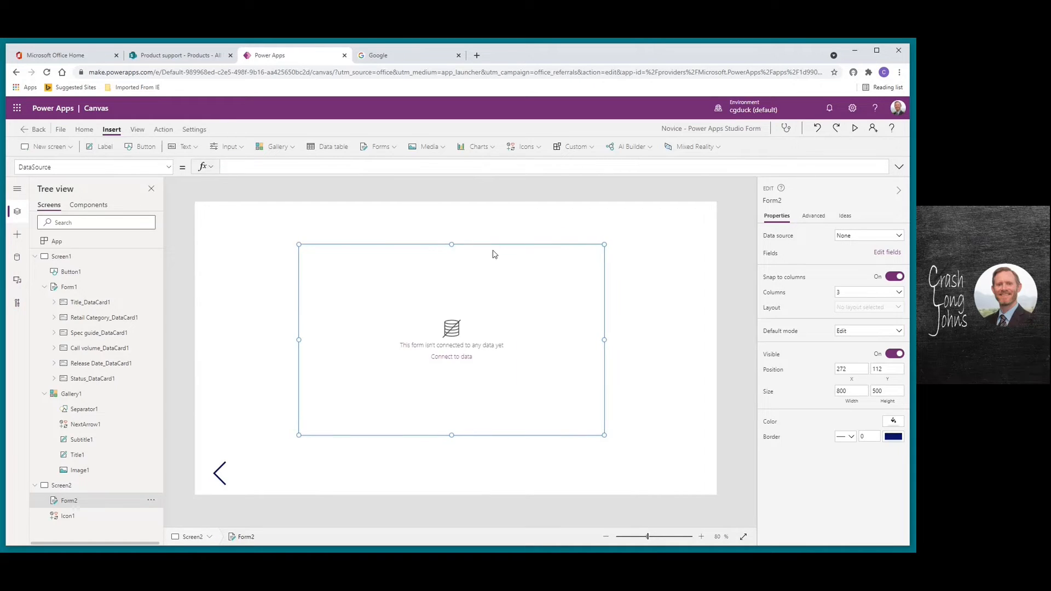
click(861, 240)
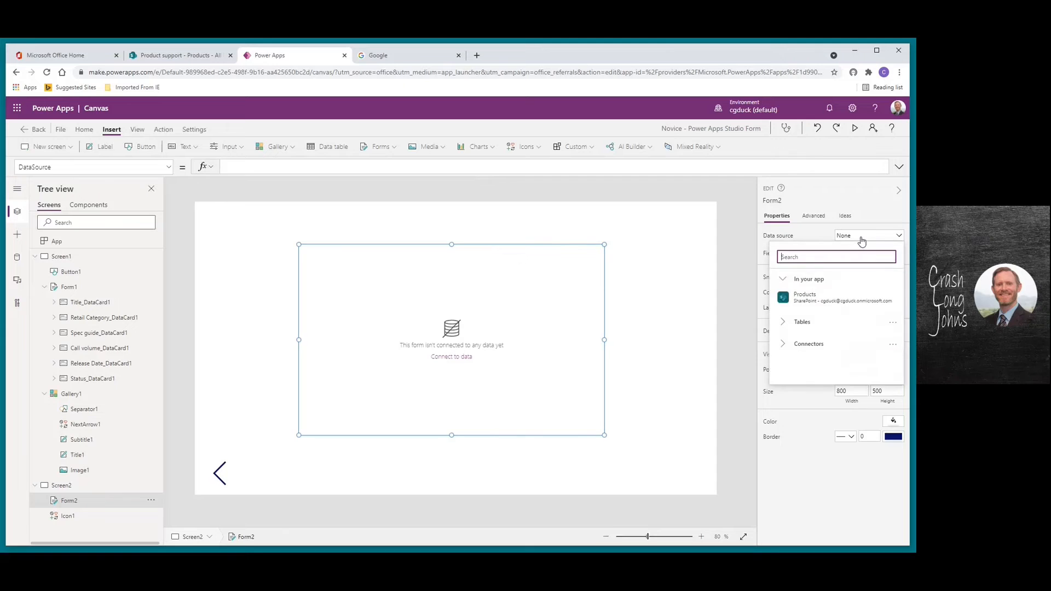
click(810, 297)
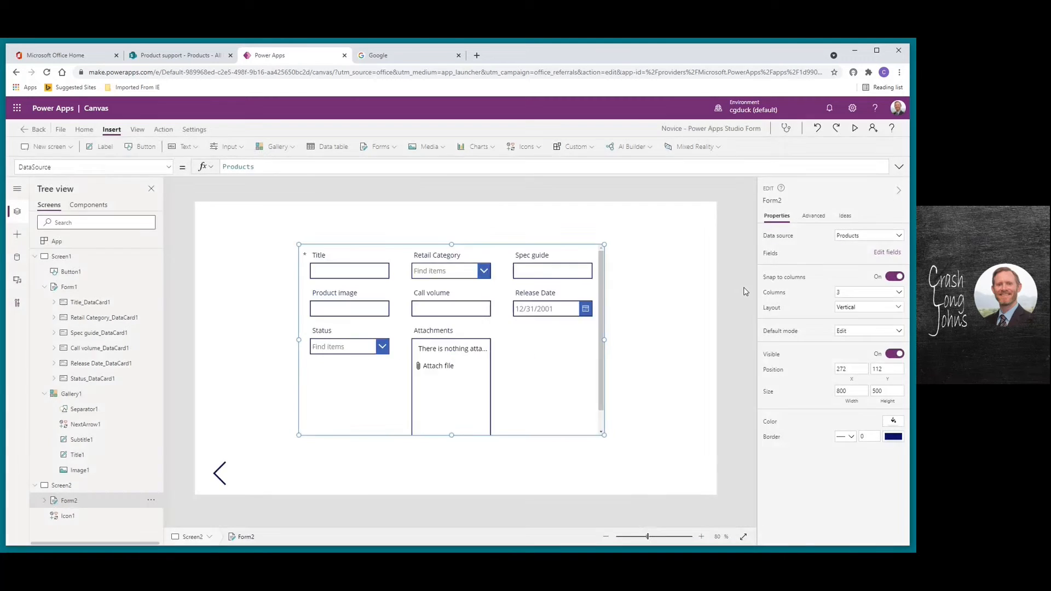
- Delete the Attachments and Product image cards from the form on Screen2
click(475, 387)
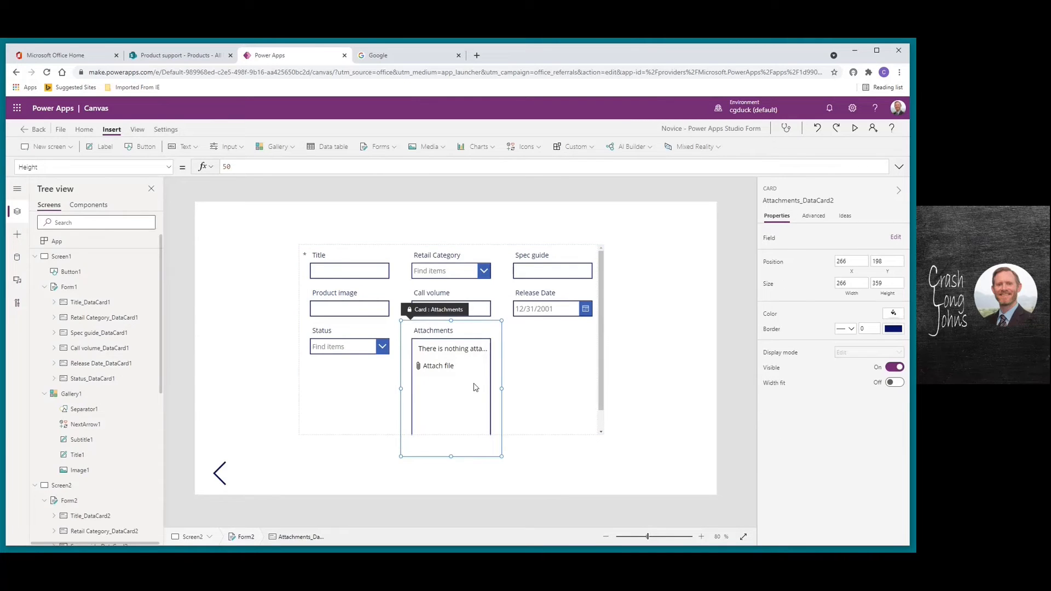
key(Delete)
click(348, 352)
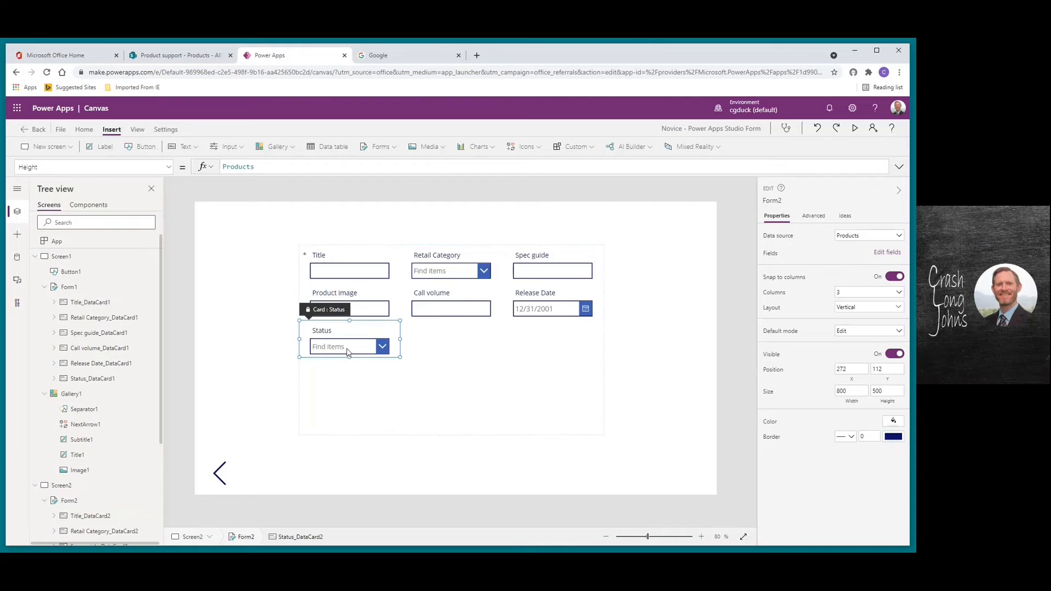
click(535, 364)
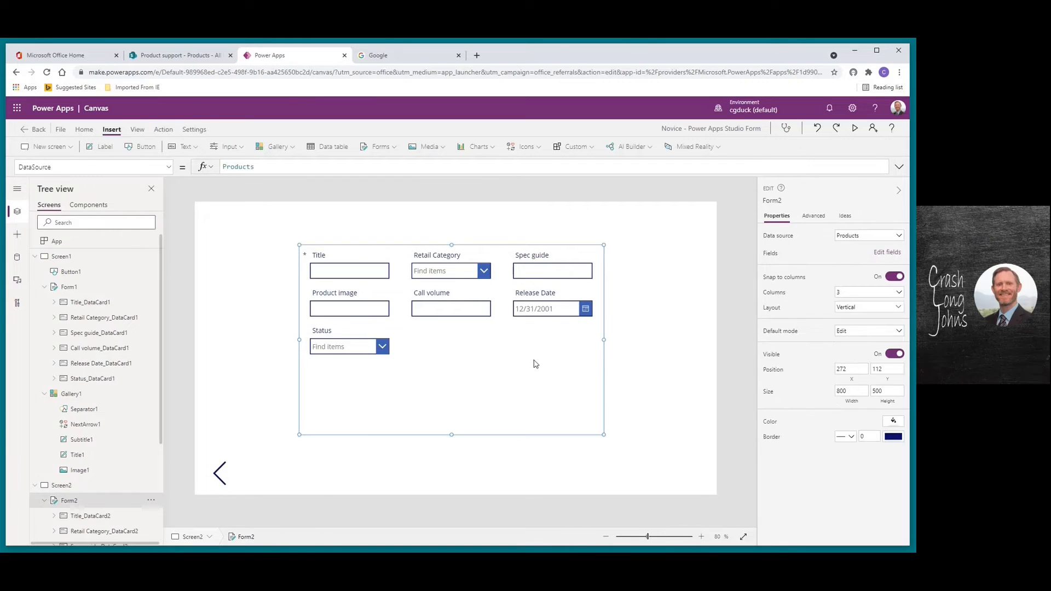
click(342, 314)
key(Delete)
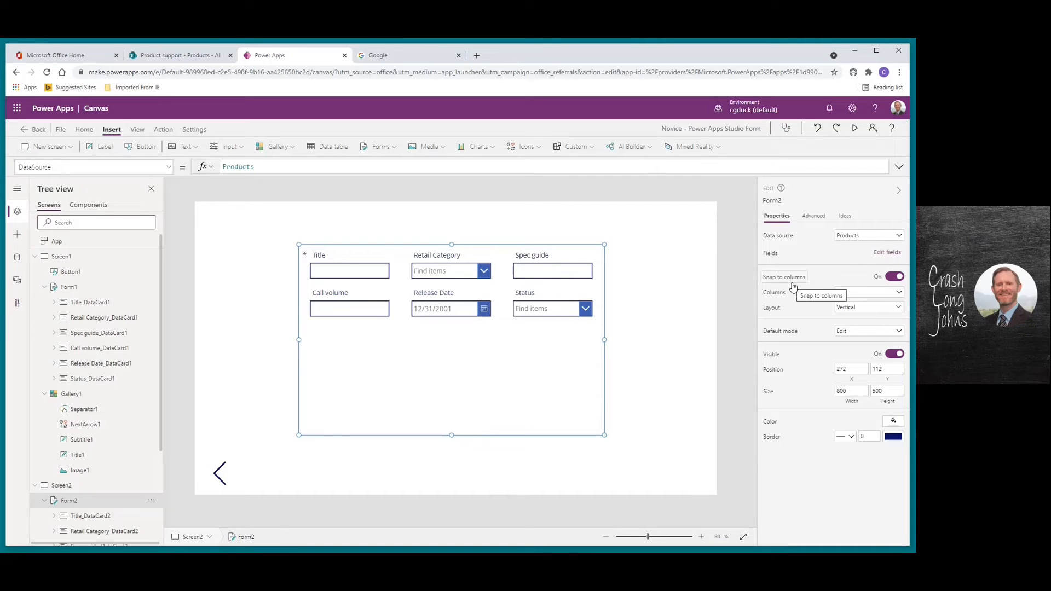
- Try the Screen2 form with 2 columns and with 1 column, and return it to 3 columns
click(882, 295)
click(857, 314)
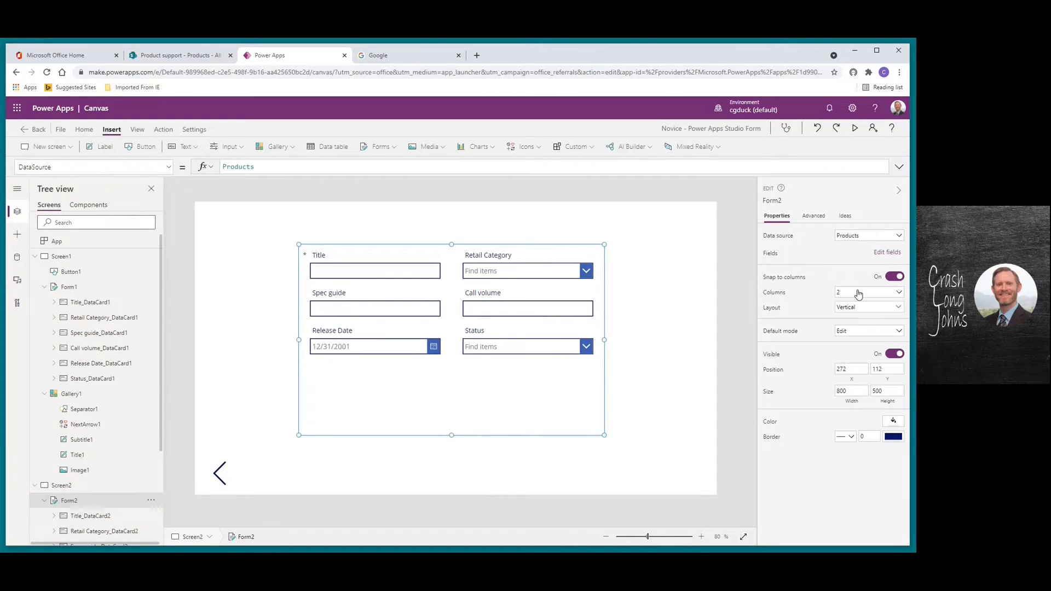
click(856, 293)
click(847, 303)
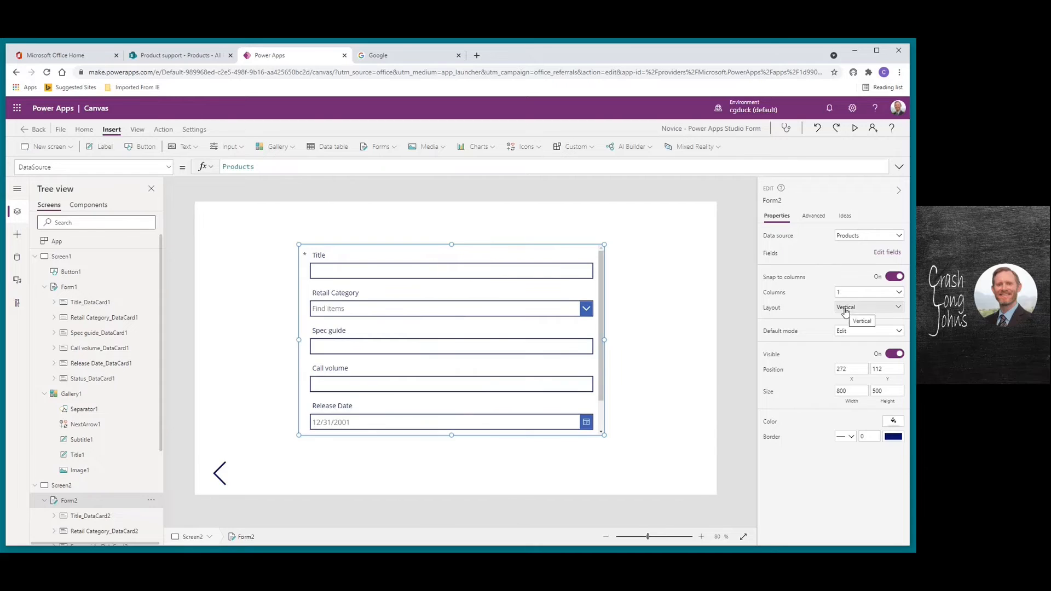
click(858, 296)
click(849, 328)
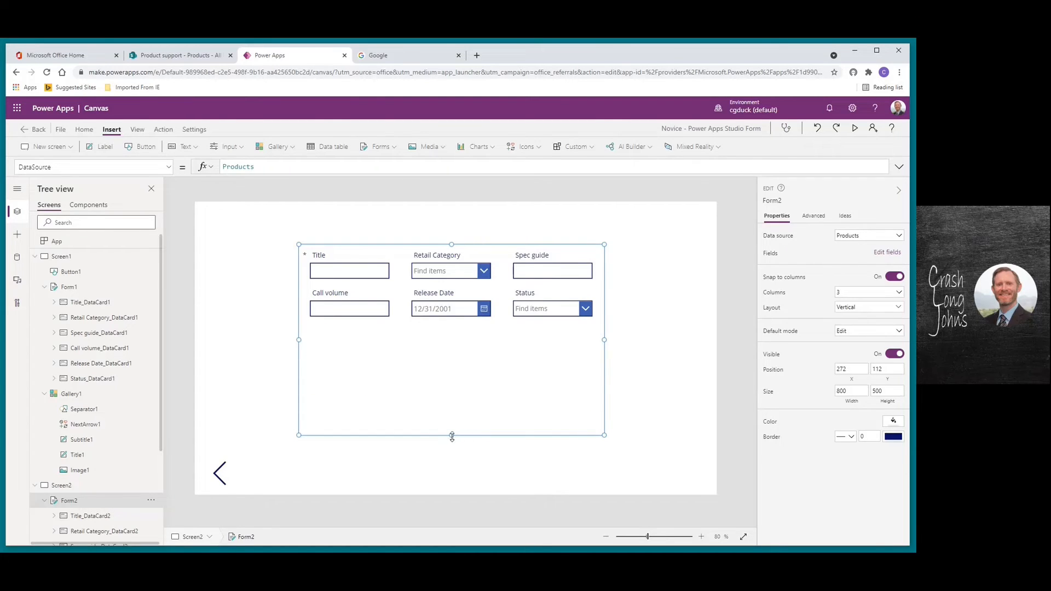
- Shorten the Screen2 form to a height of about 296 and add a button below it with the text Submit
drag(452, 435, 459, 361)
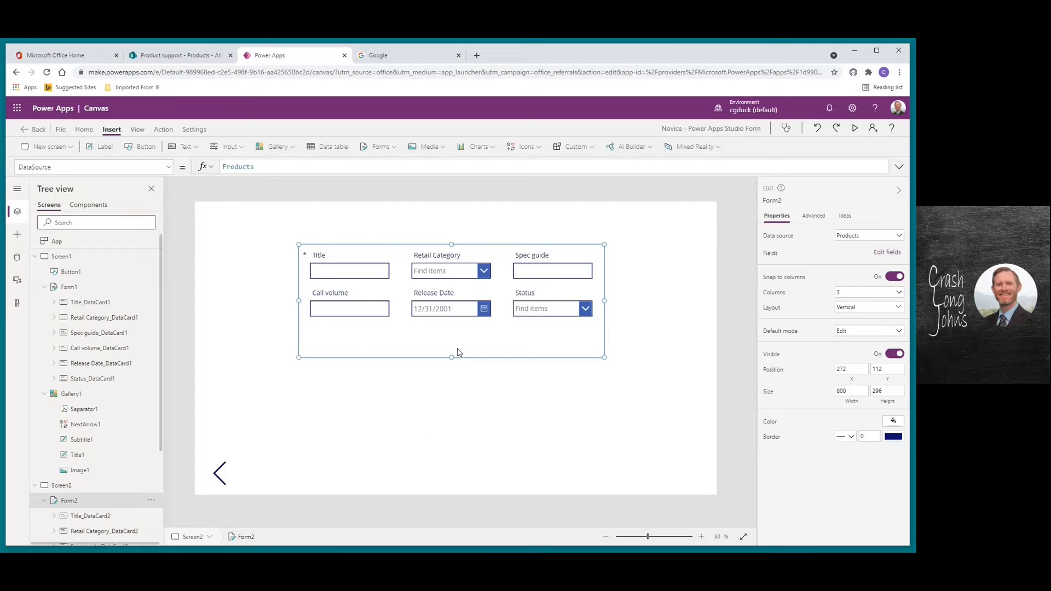
click(426, 407)
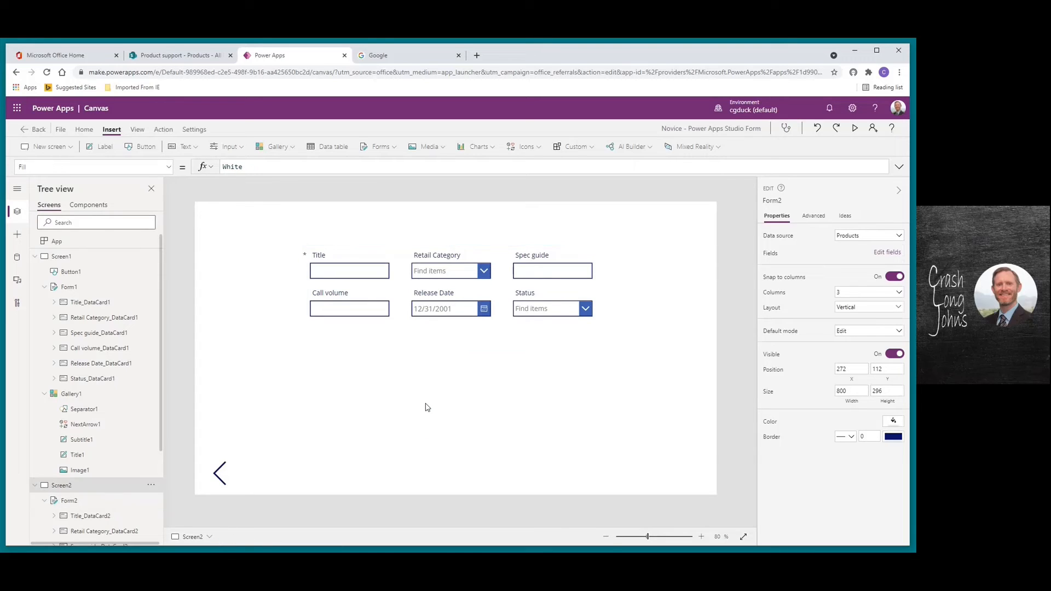
click(140, 147)
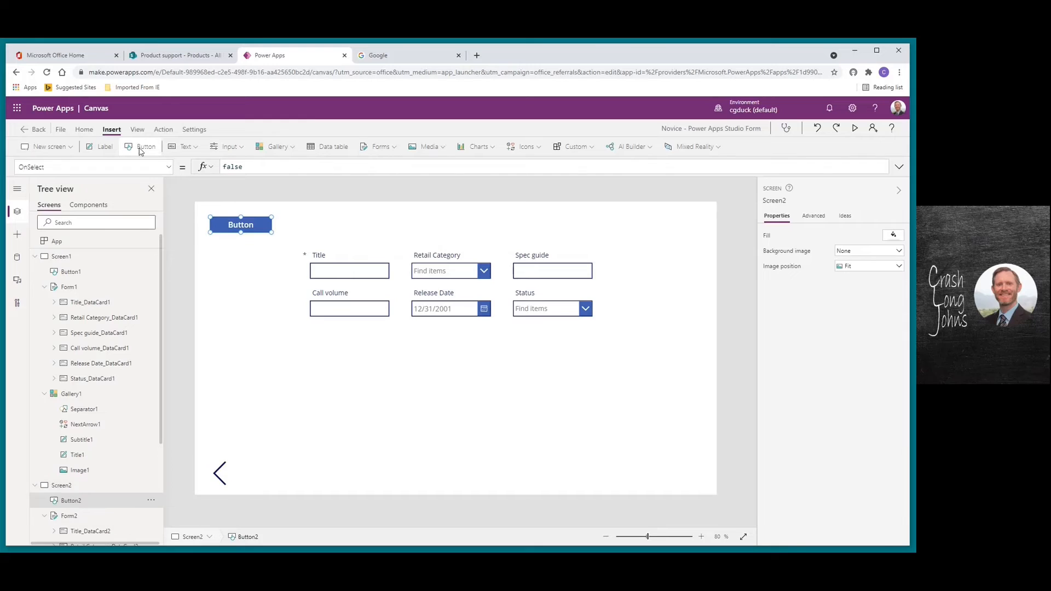
drag(227, 217, 440, 390)
click(866, 234)
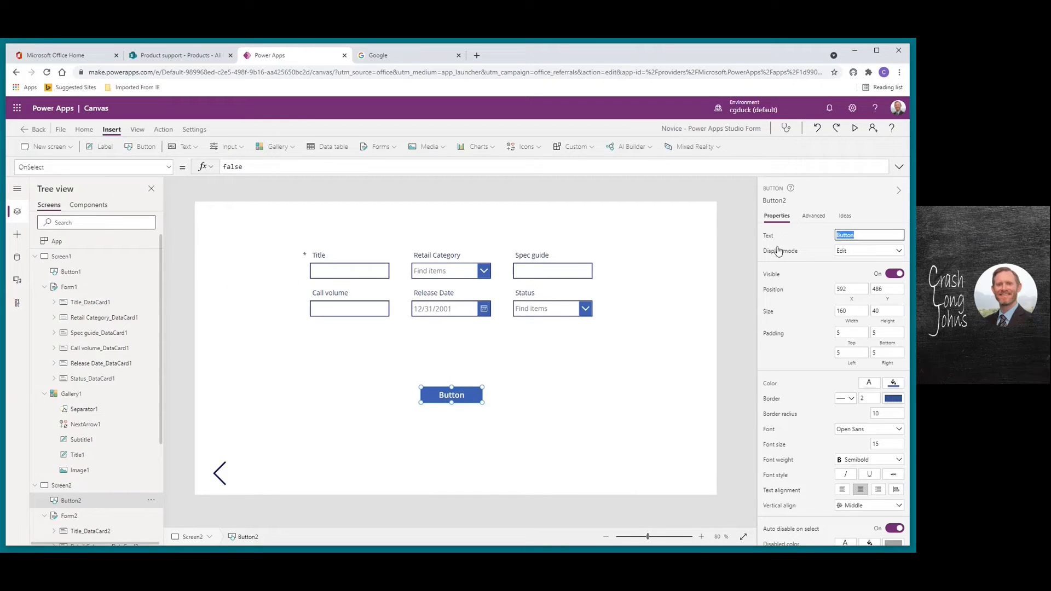
text(Submit)
click(823, 253)
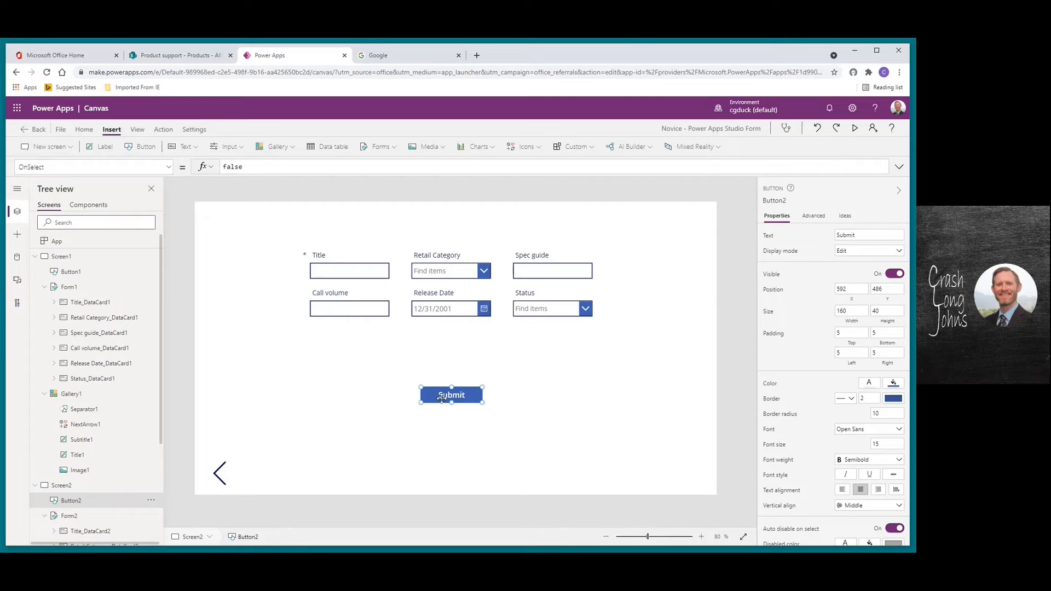
- Replace the Submit button's OnSelect formula with SubmitForm(Form2)
double_click(224, 165)
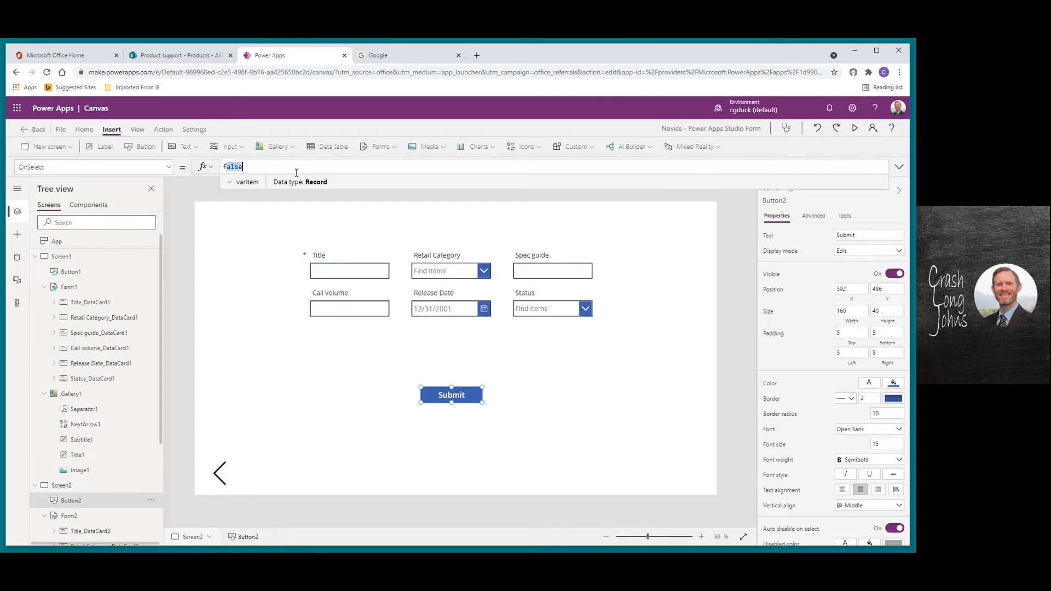
key(BackSpace)
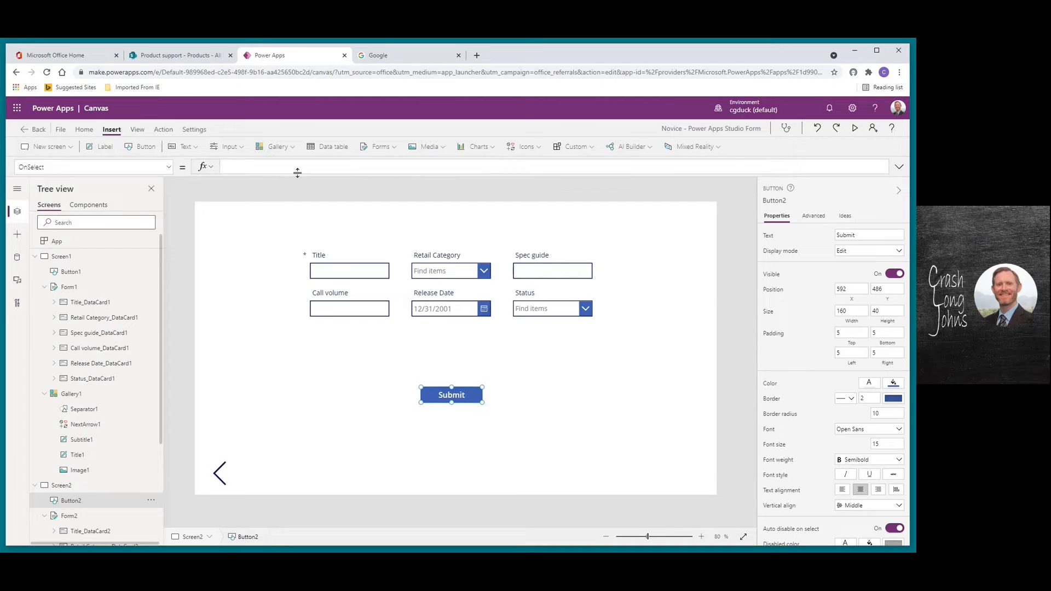
text(submit)
key(Tab)
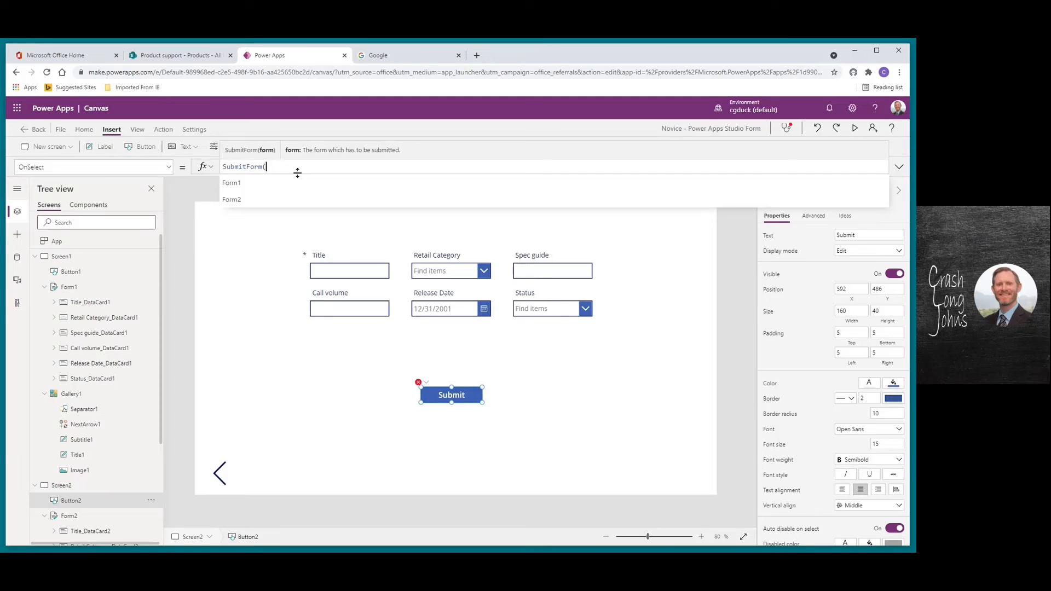
text(Form2)
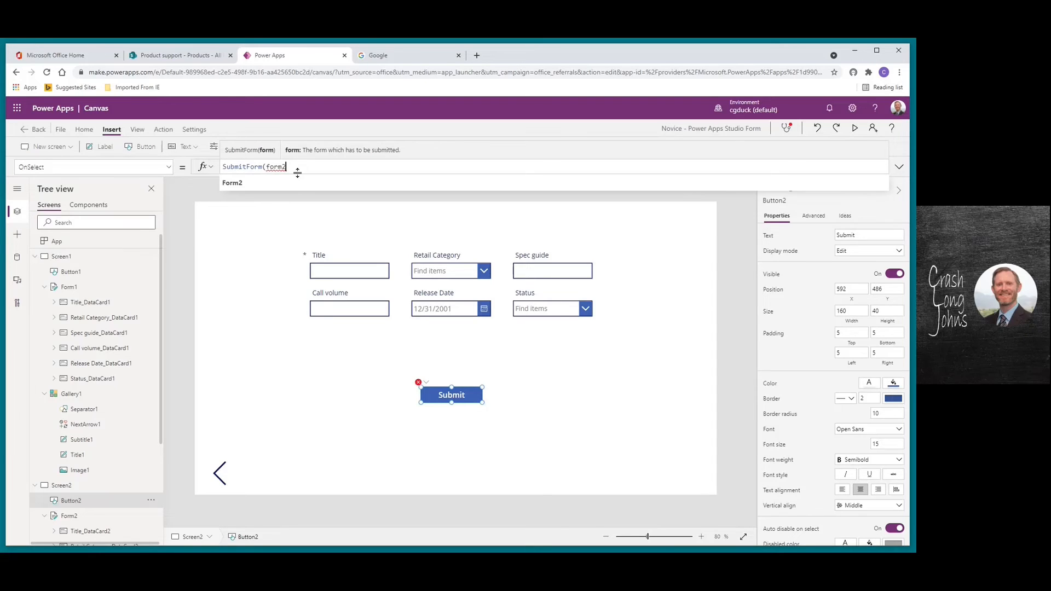
text())
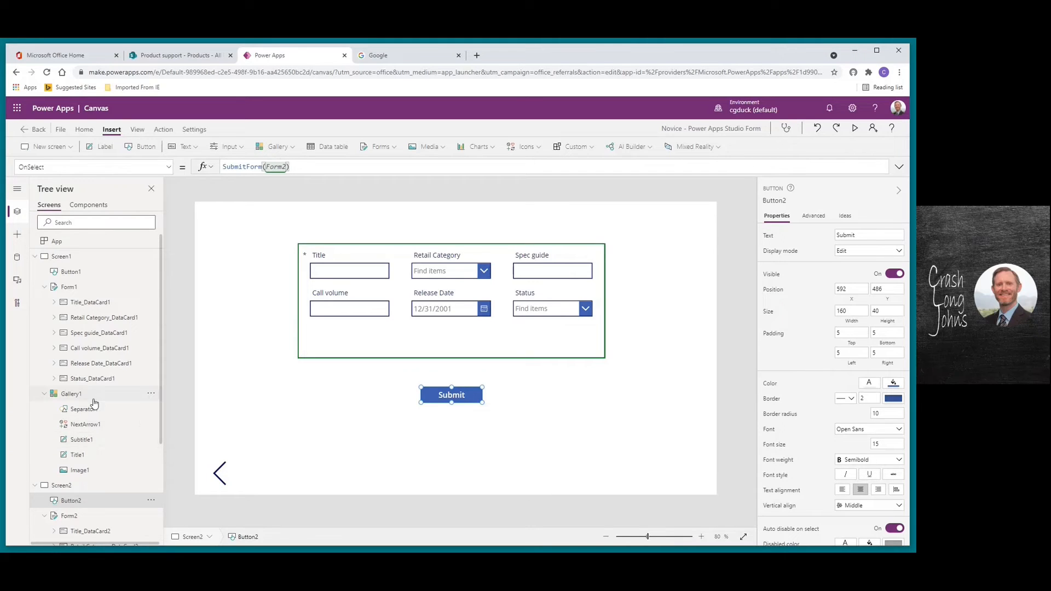
- Replace the OnSelect formula of Screen1's New Item button with Navigate(Screen2);
click(59, 258)
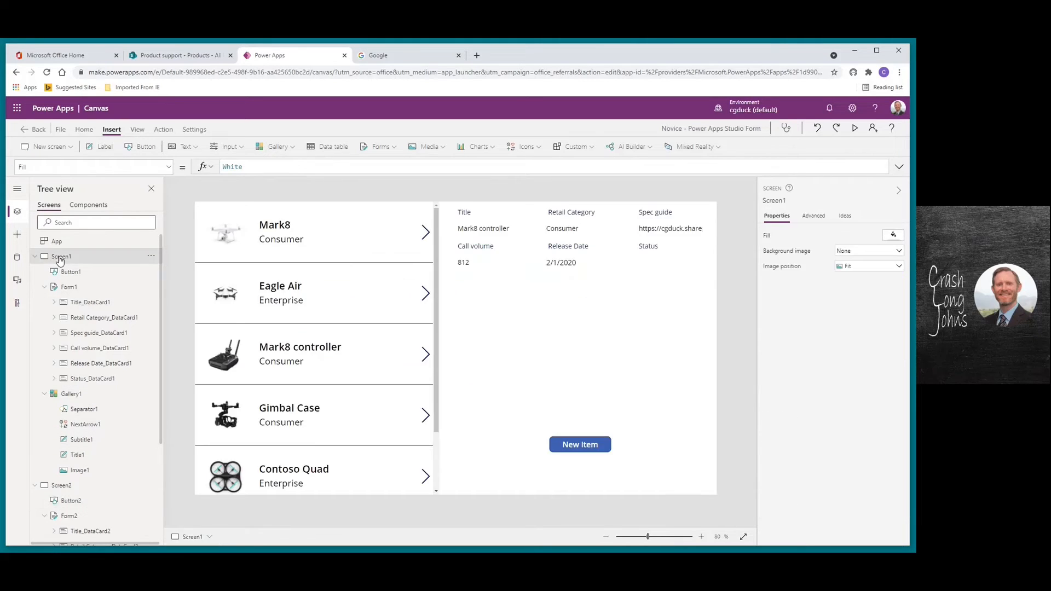
click(591, 447)
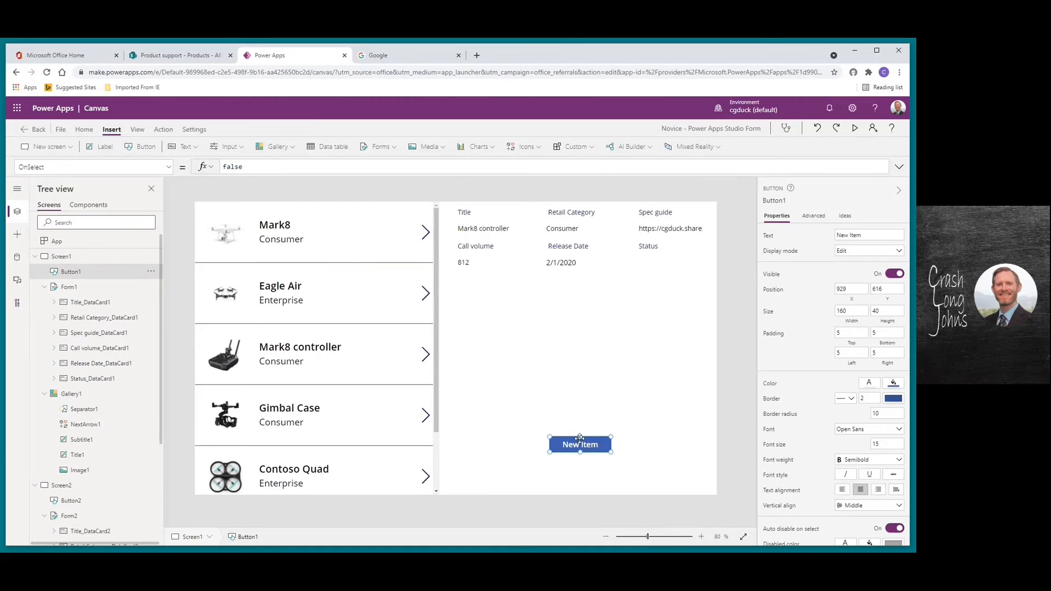
click(899, 166)
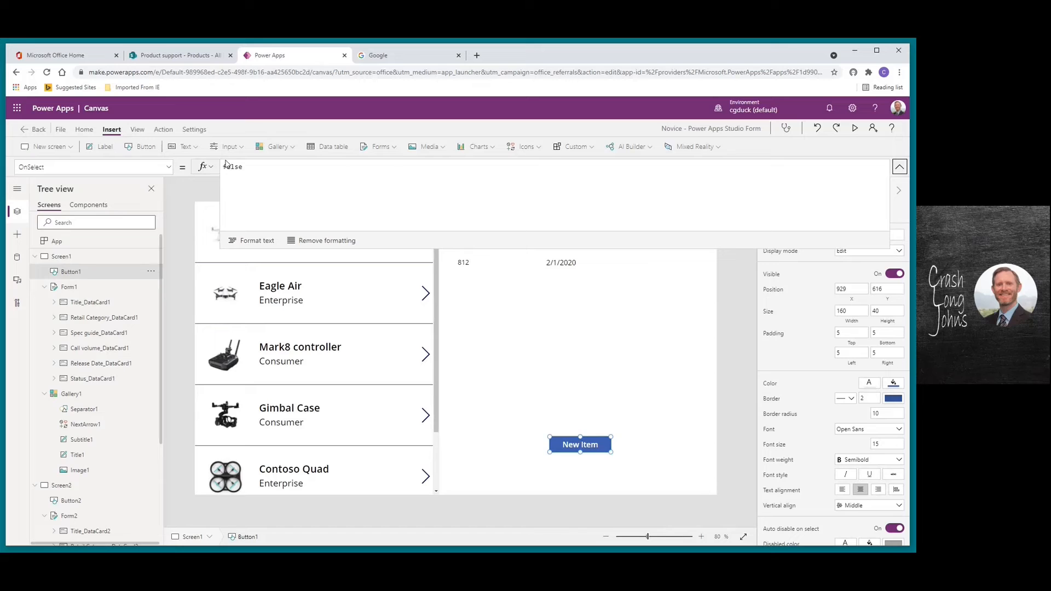
drag(225, 166, 312, 174)
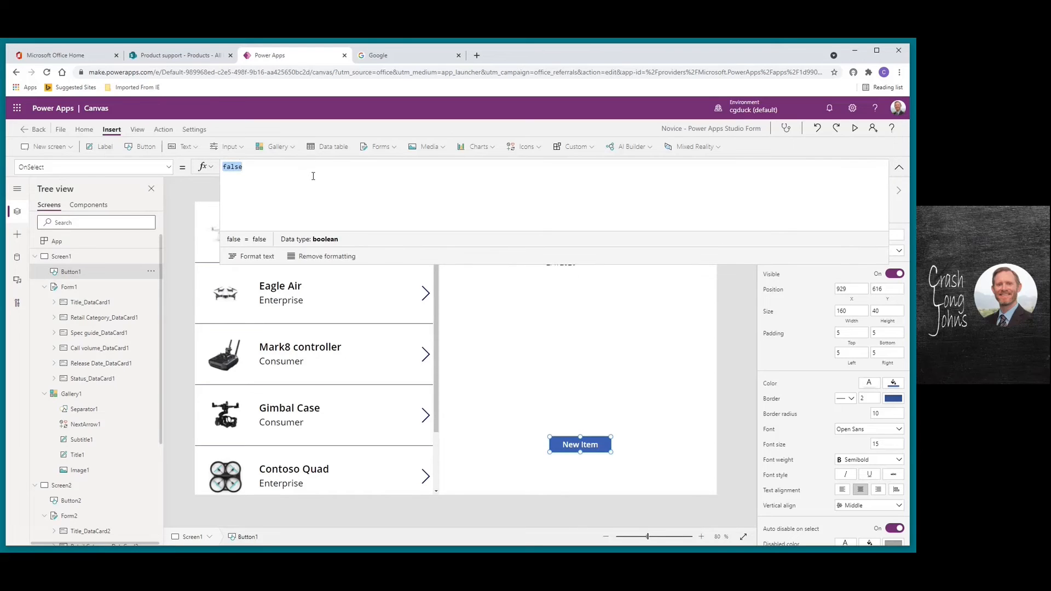
text(navigate()
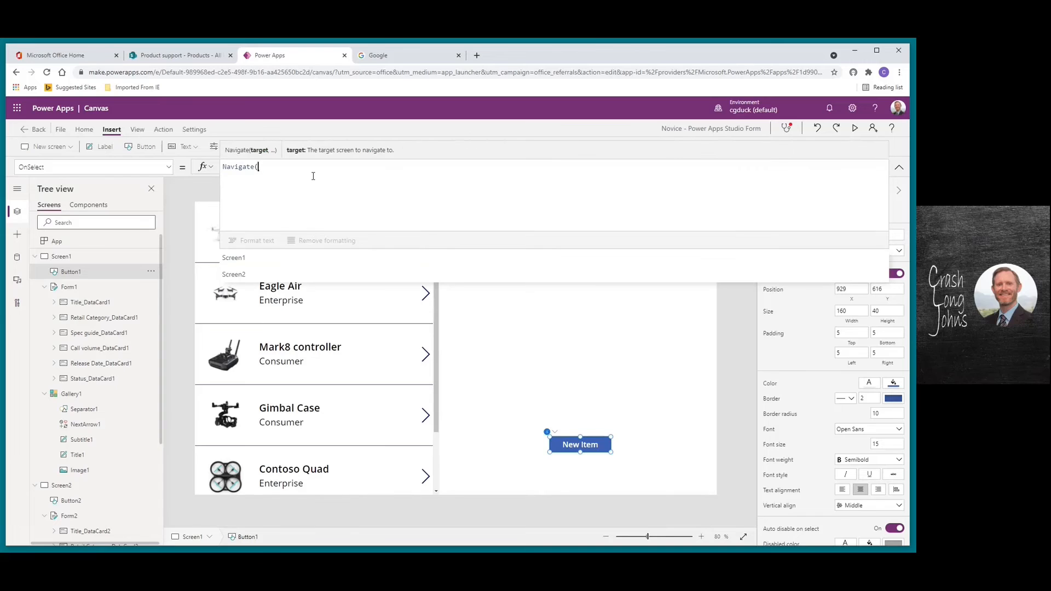
text(scr)
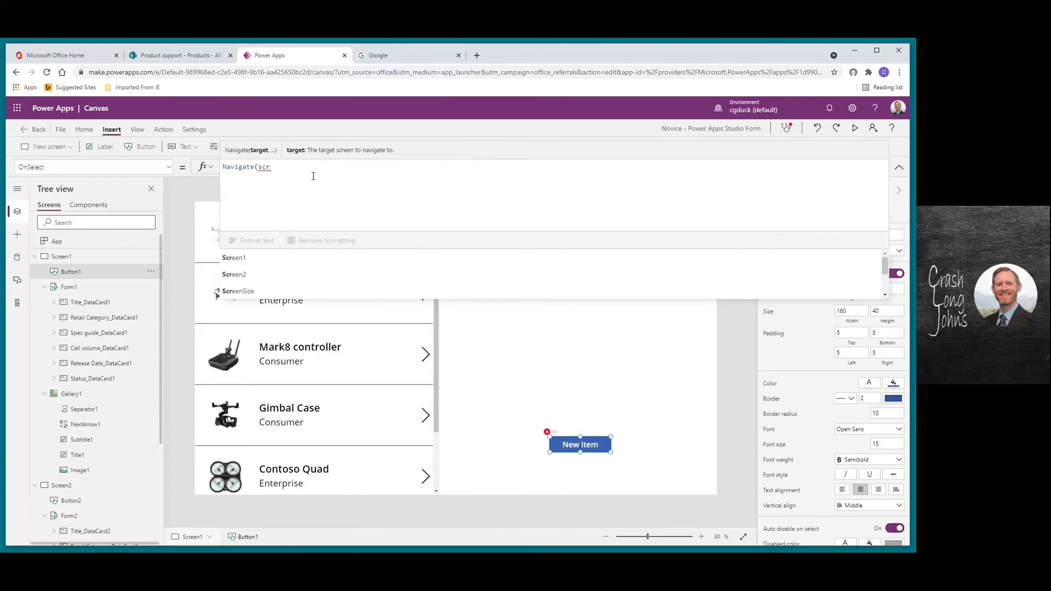
key(Down)
key(Down)
key(Return)
text();)
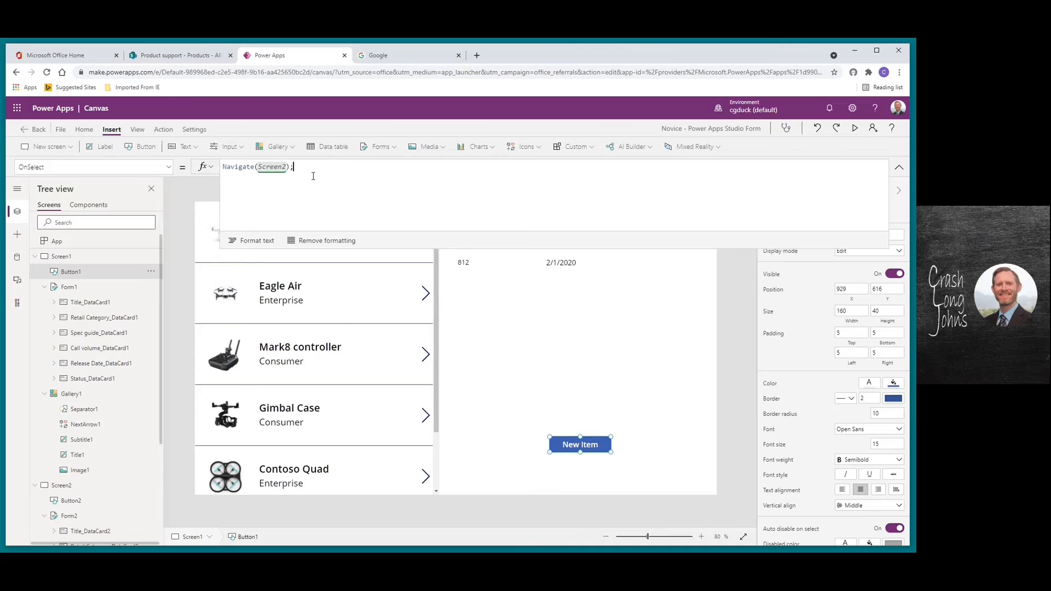
- Add NewForm(Form2) on a second line of the New Item button's OnSelect formula
key(shift+Return)
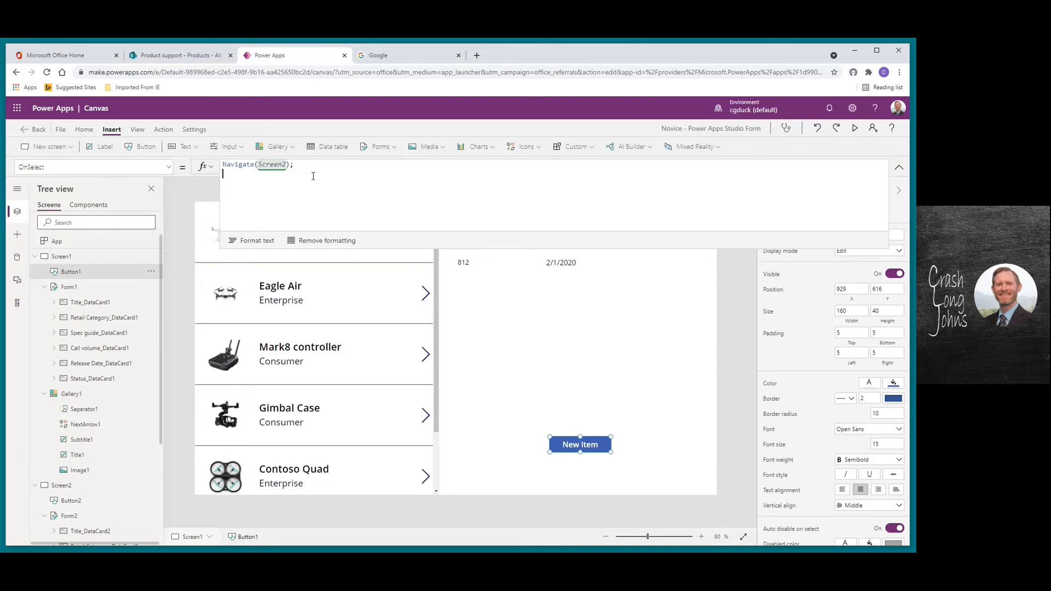
text(new)
key(Return)
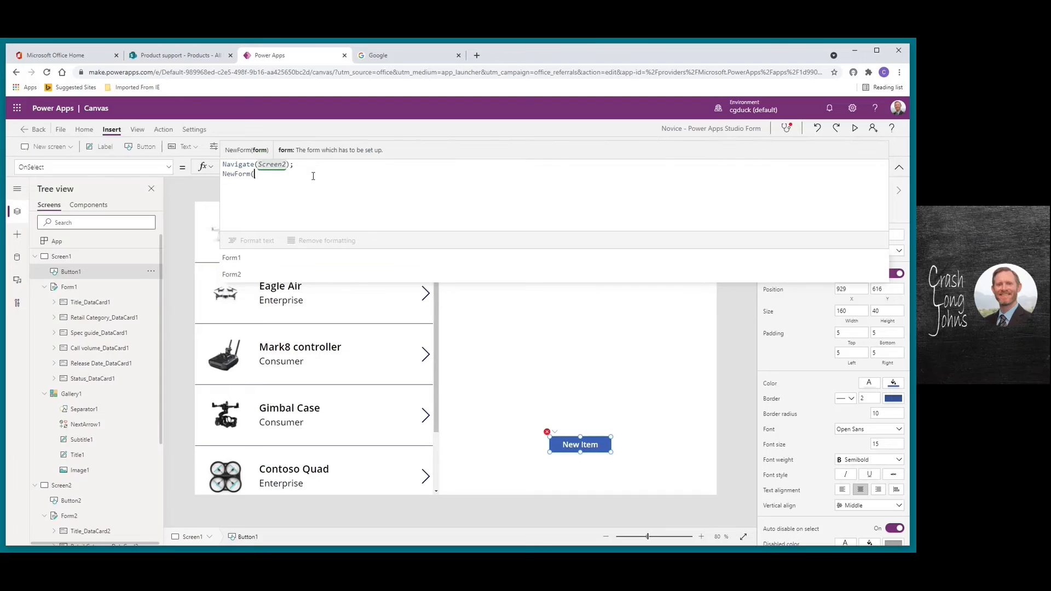
key(Down)
key(Down)
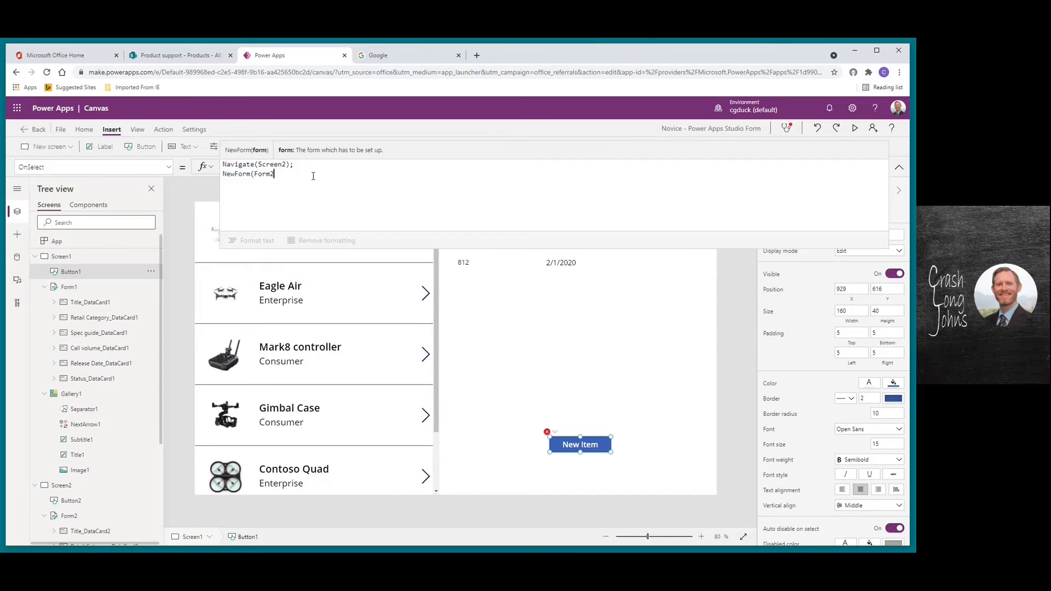
key(Return)
text())
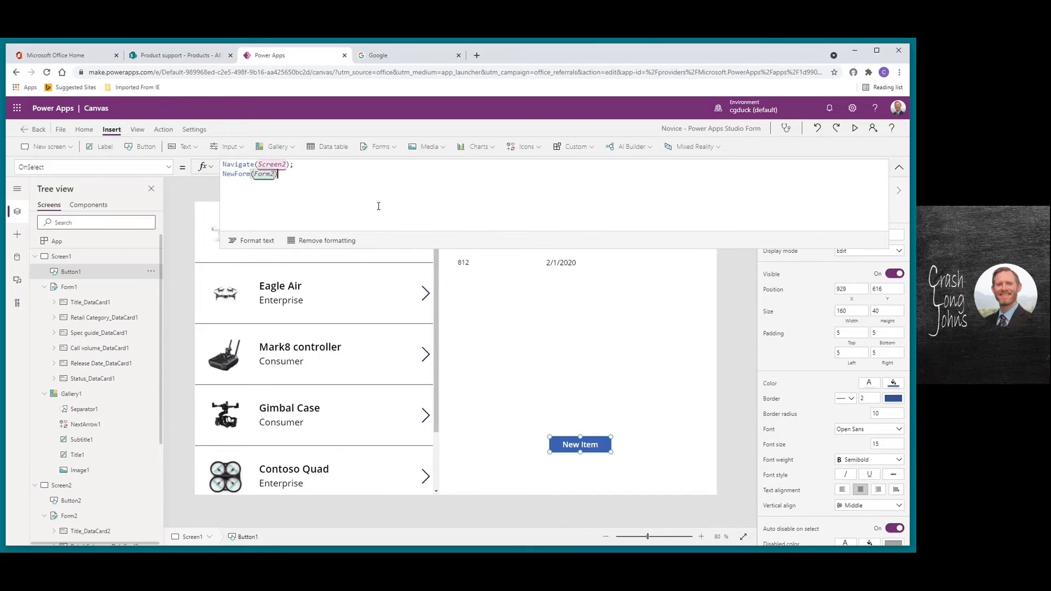
click(899, 167)
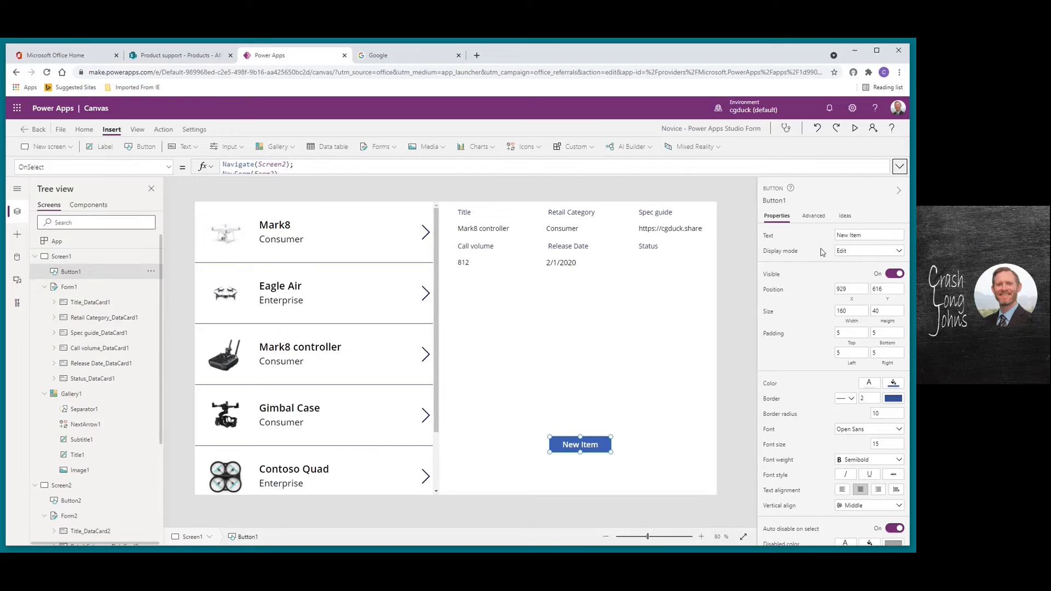
- In the app preview, start a new item with the Title Hello and the Retail Category Consumer
click(854, 127)
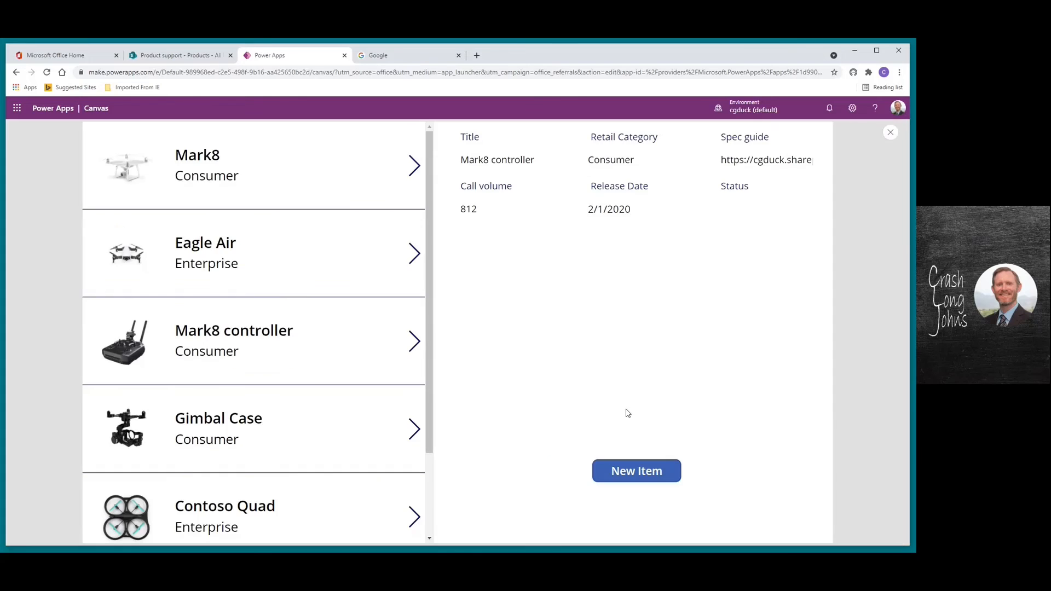
click(629, 472)
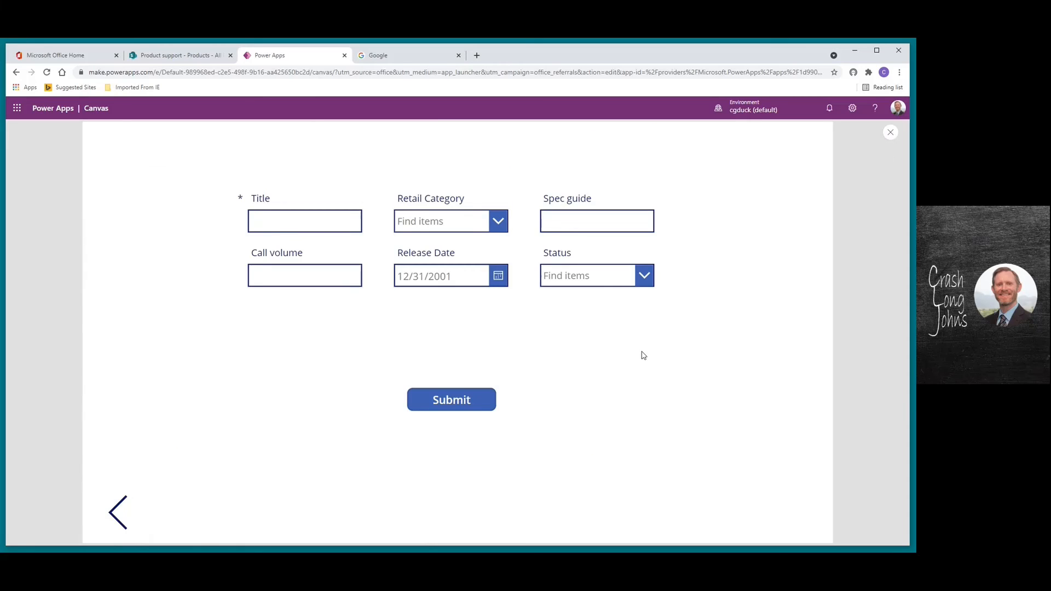
click(274, 229)
click(287, 219)
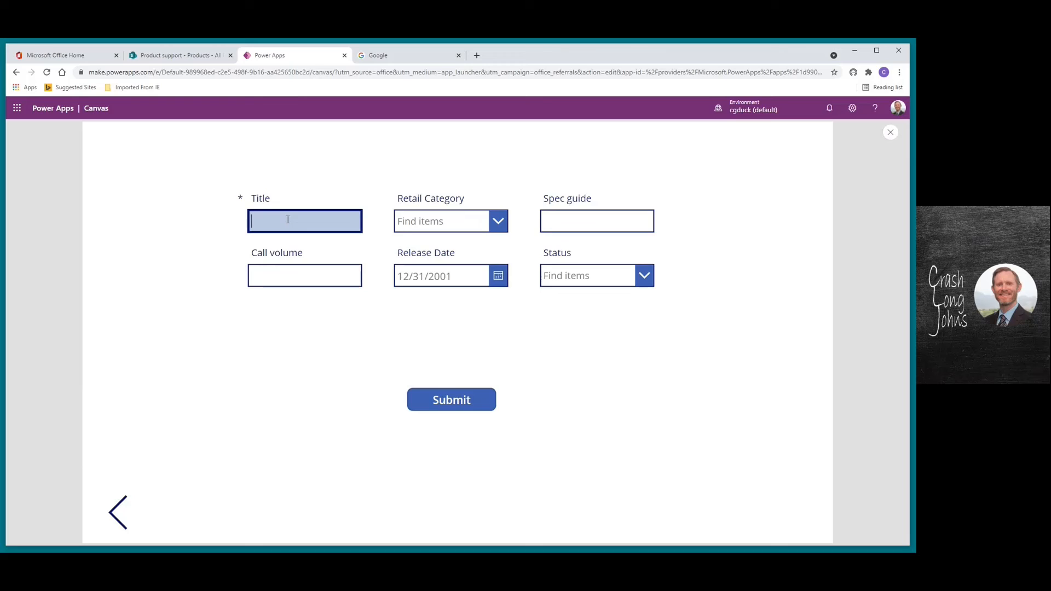
text(Hello)
key(Tab)
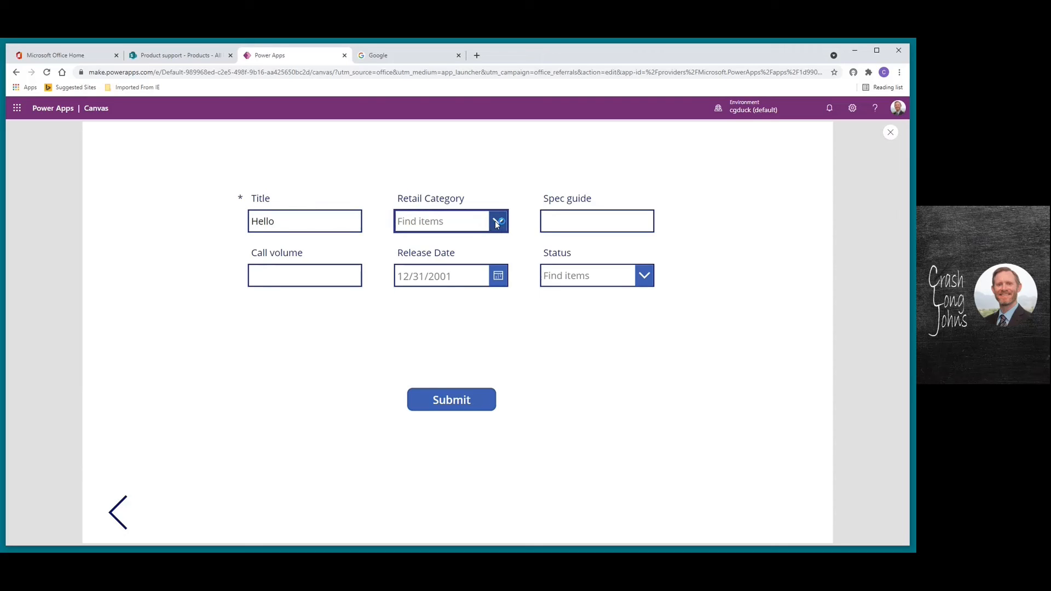
click(497, 220)
click(469, 247)
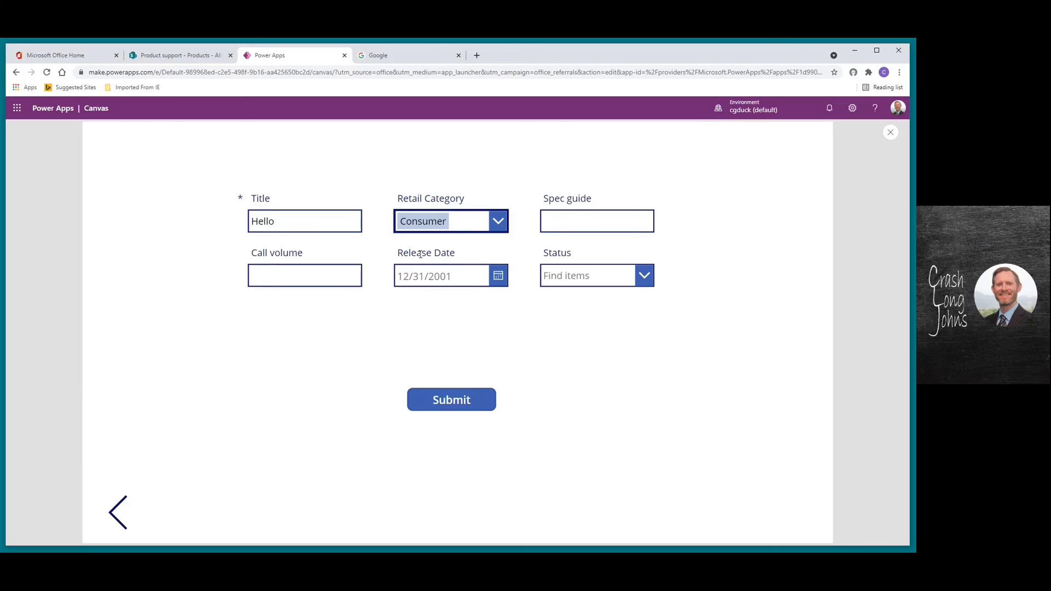
- Set the new item's Call volume to 10, Release Date to 11/12/2021 and Status to New
click(348, 277)
text(10)
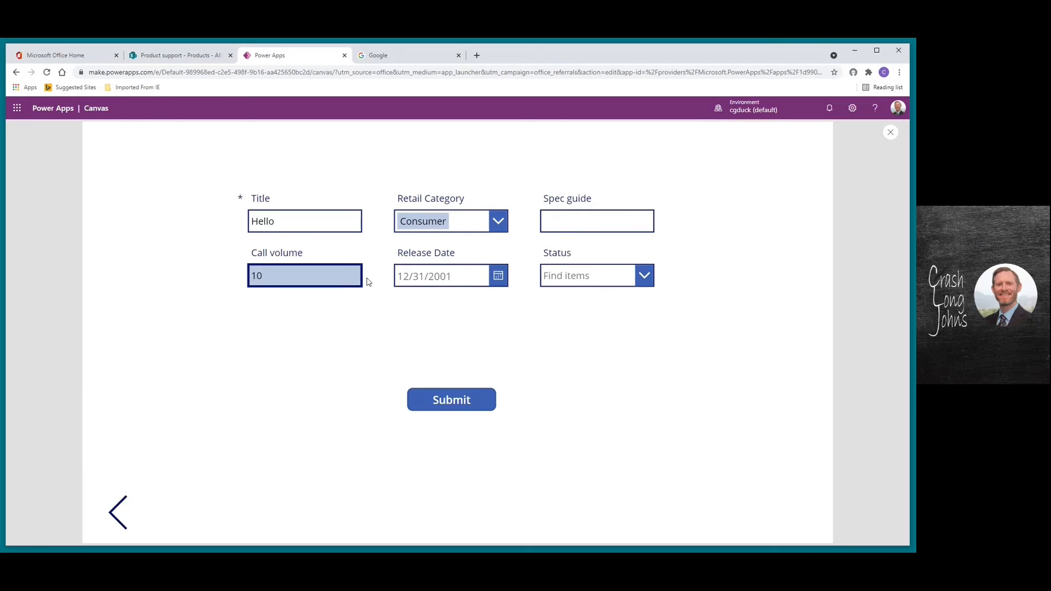
click(497, 276)
click(545, 427)
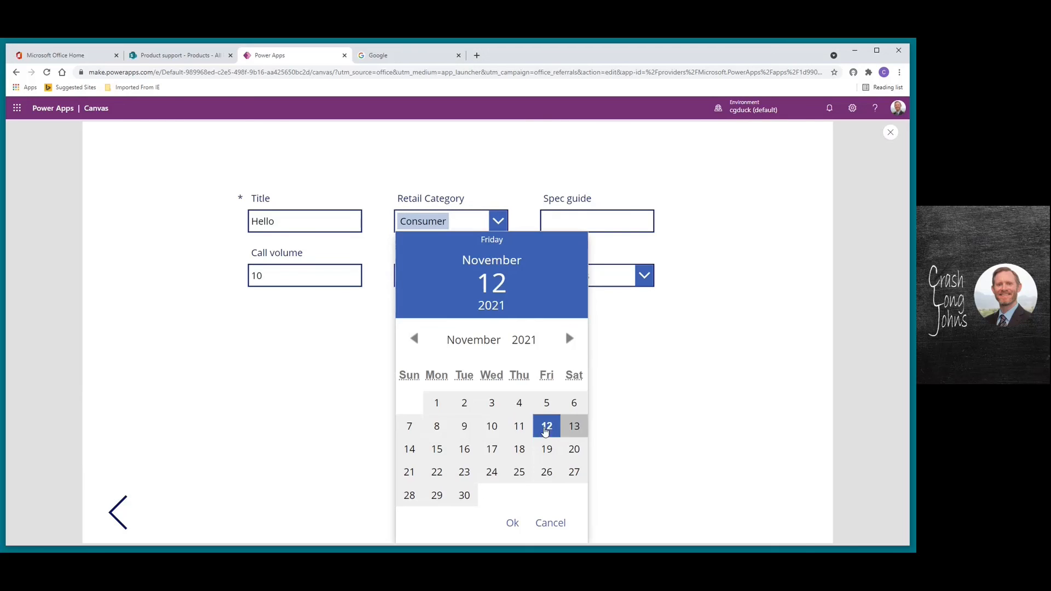
click(511, 523)
click(644, 276)
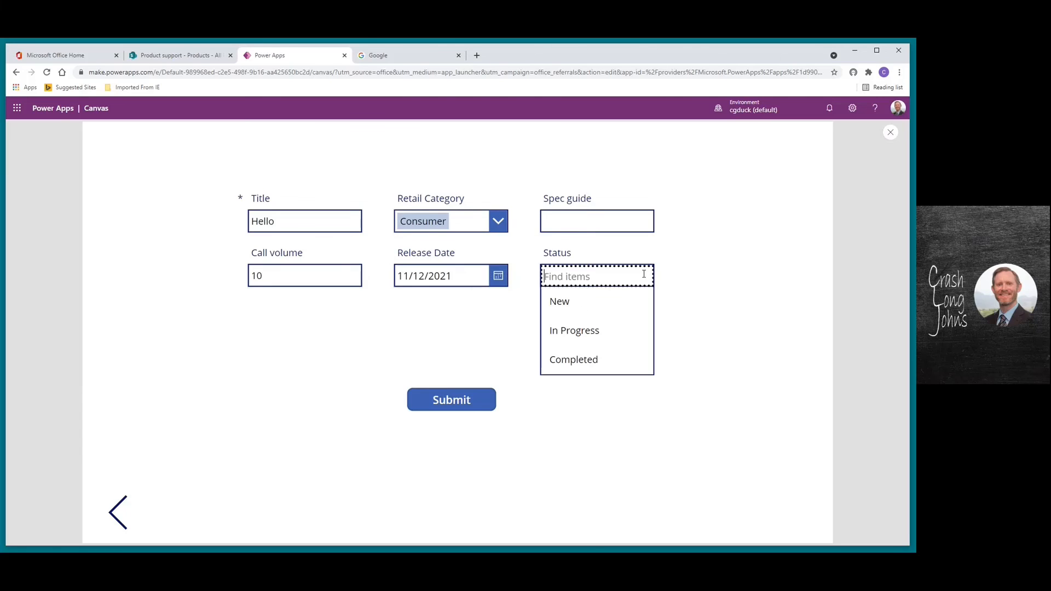
click(621, 303)
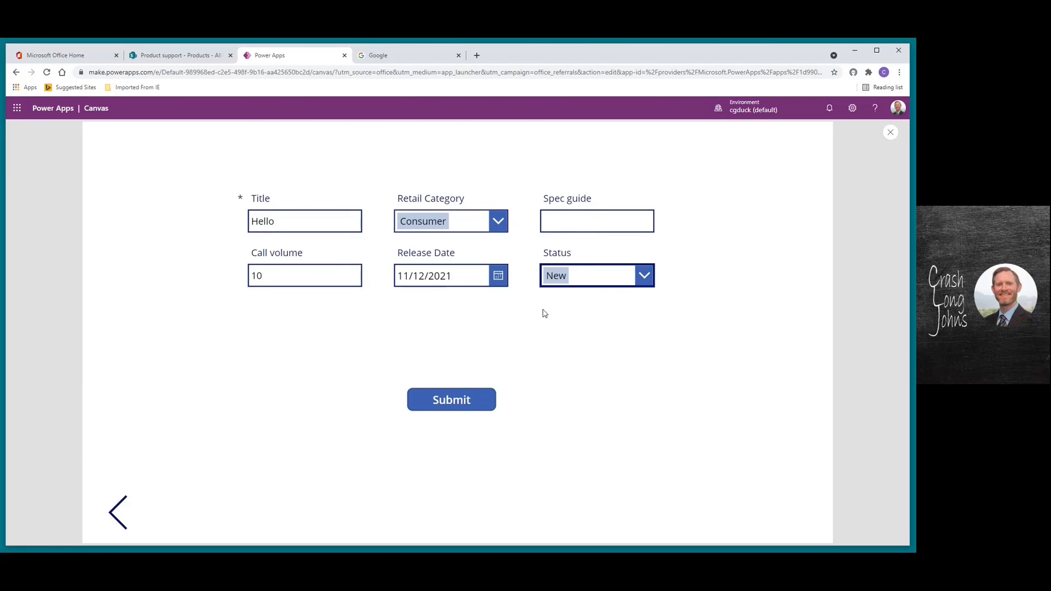
click(561, 220)
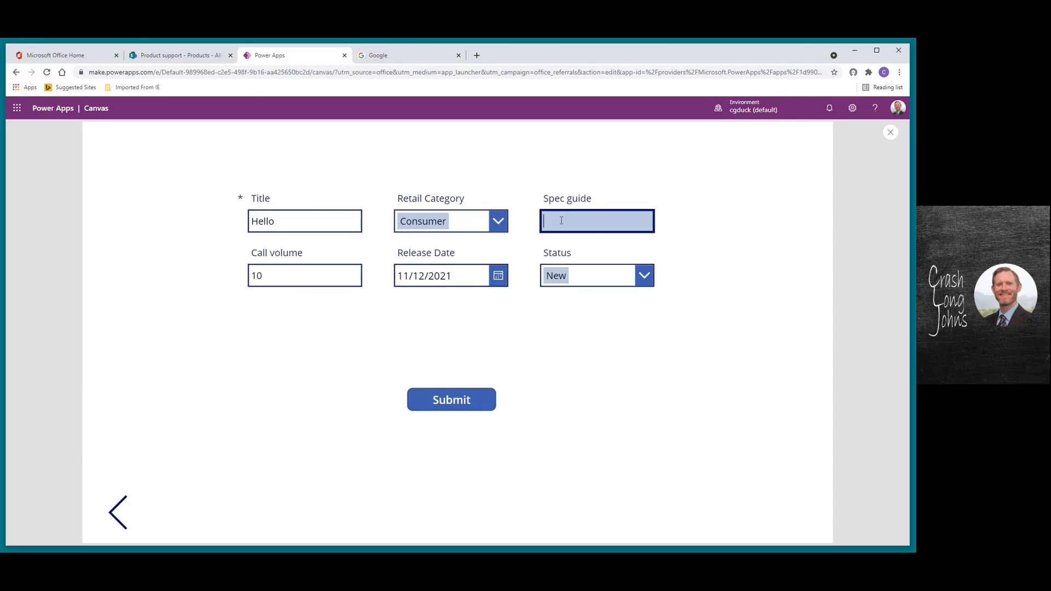
text(https://www.google.com)
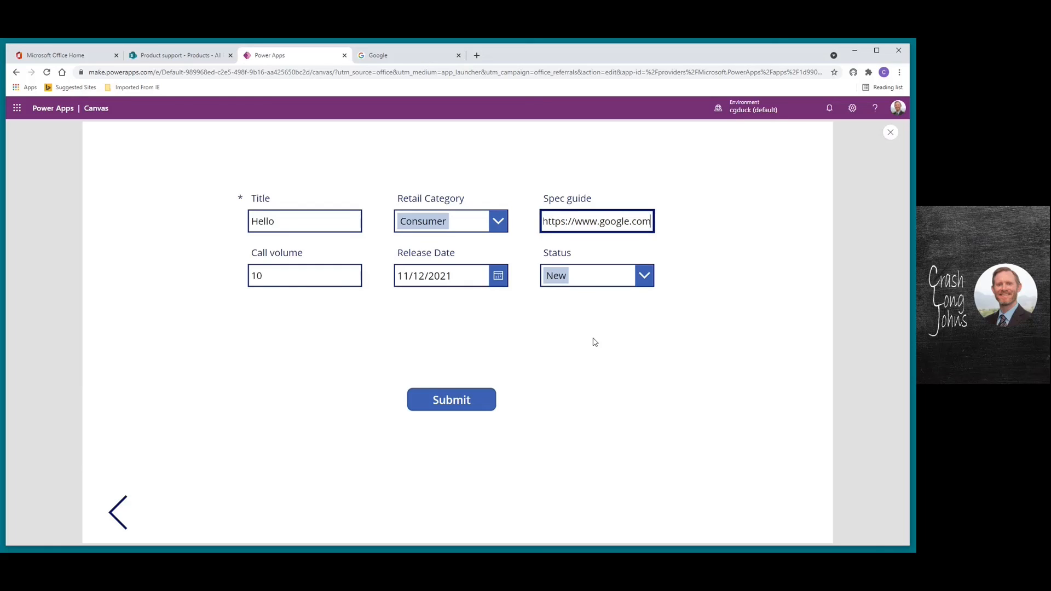
click(603, 403)
click(451, 405)
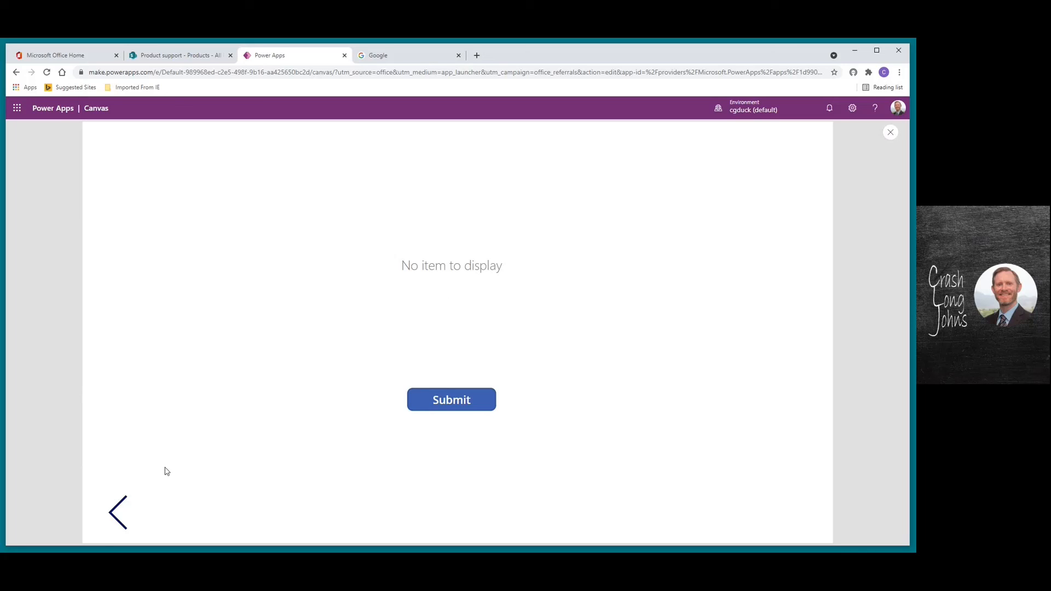
- Return to the gallery screen, check that New Item opens the form again, and go back to the gallery
click(116, 510)
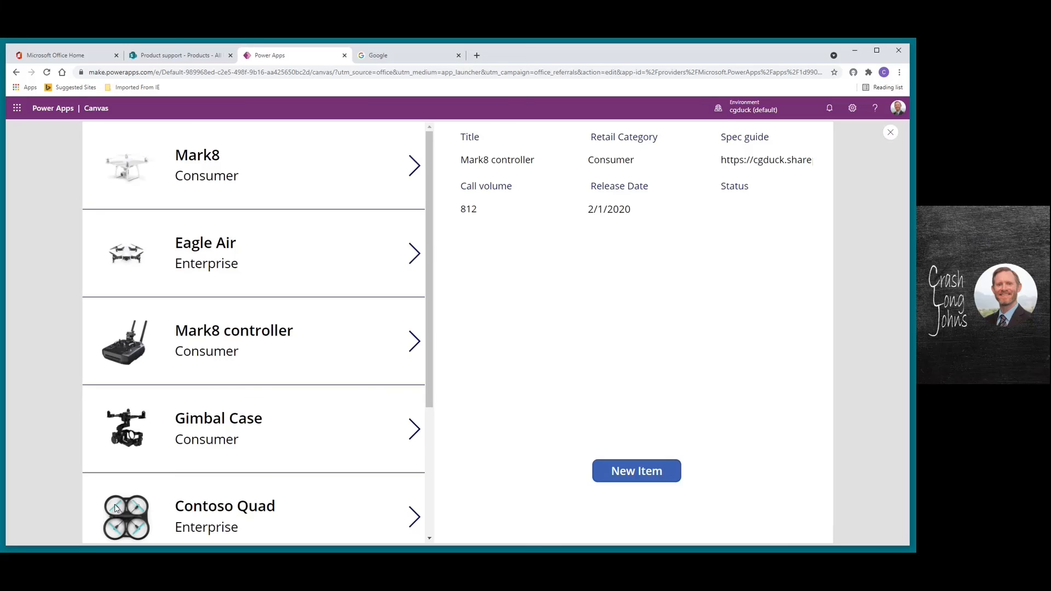
click(630, 477)
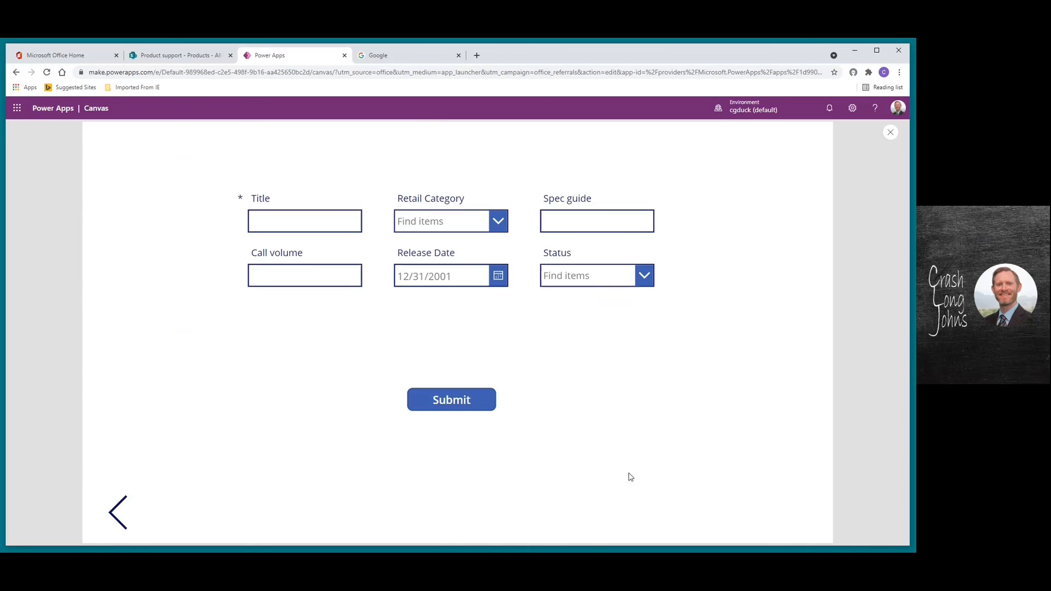
click(126, 503)
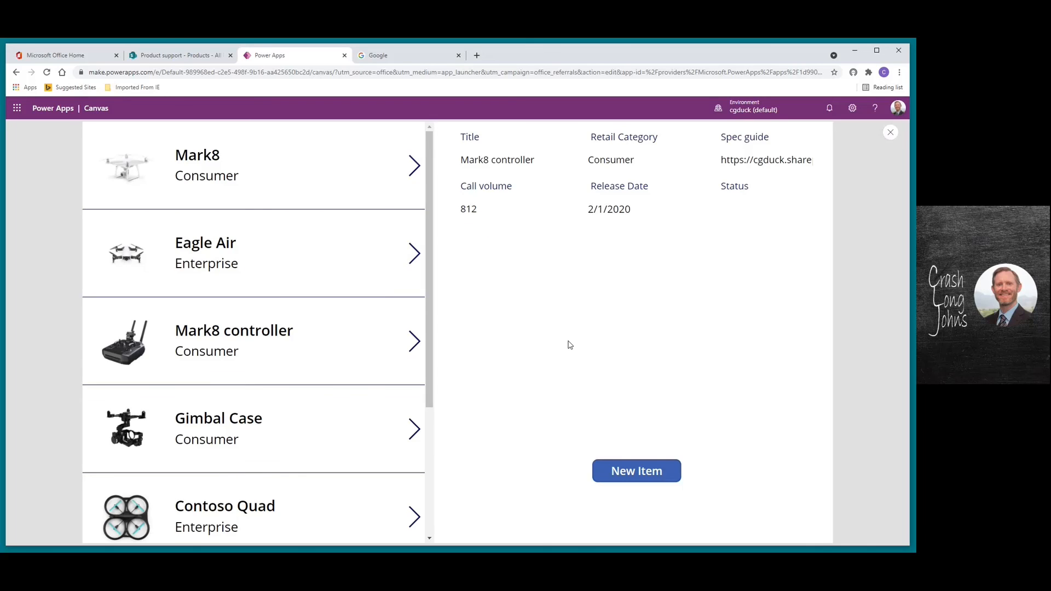